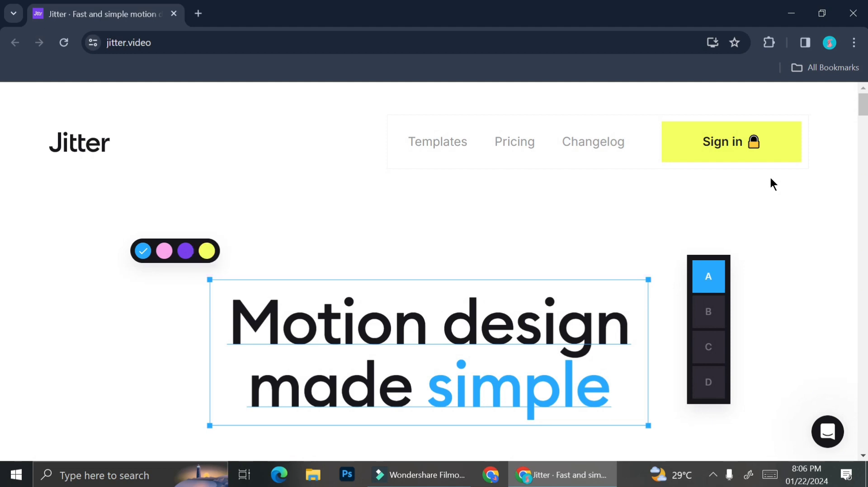
- Start signing in to Jitter from the home page
click(753, 136)
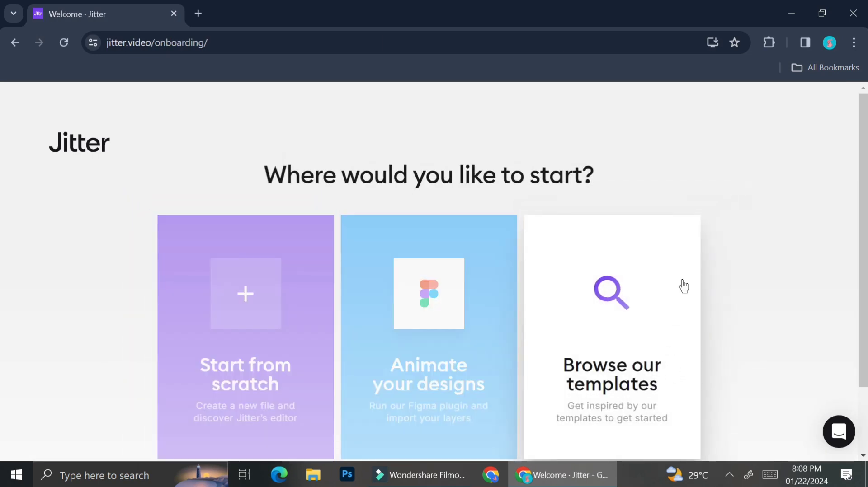
- Go to the template gallery through the onboarding page's 'Browse our templates' card
scroll(683, 286, down, 2)
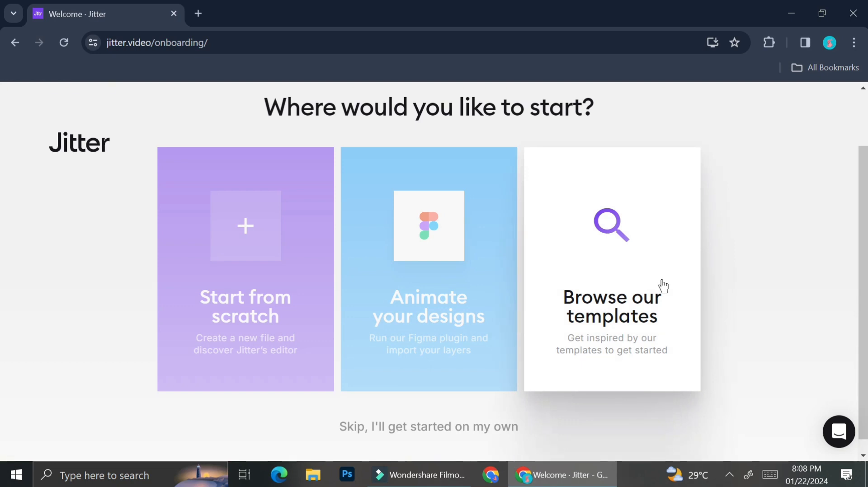
click(663, 286)
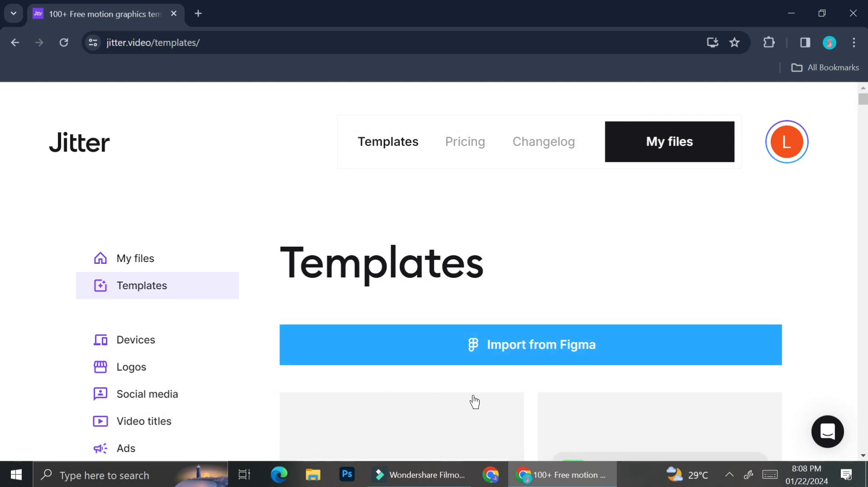
- Scroll through the templates and open 'Instagram Story: 3 Horizontal Images'
scroll(521, 251, down, 1)
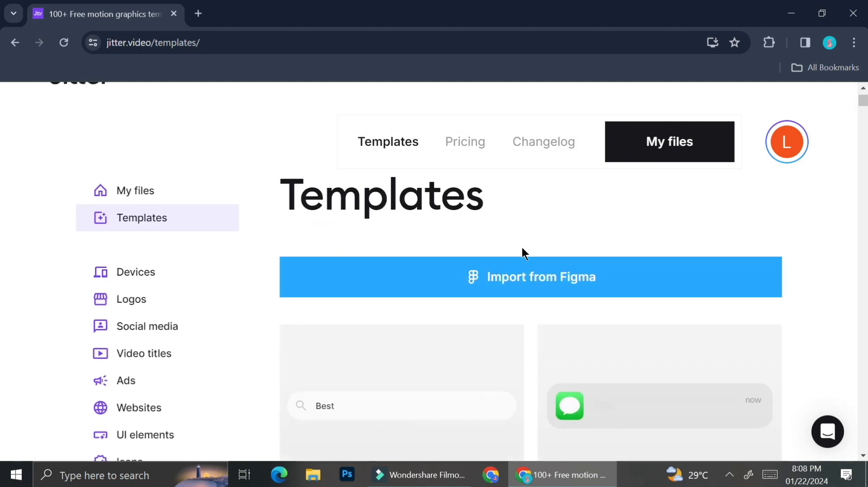
scroll(521, 253, down, 2)
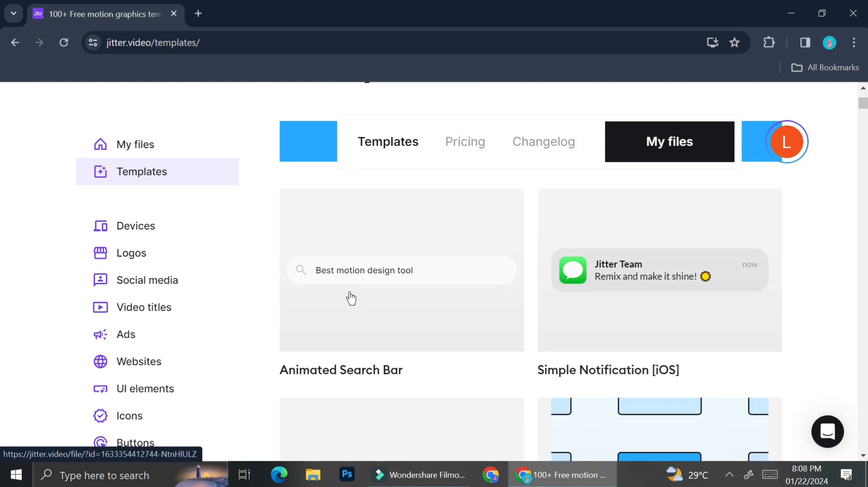
scroll(644, 300, down, 2)
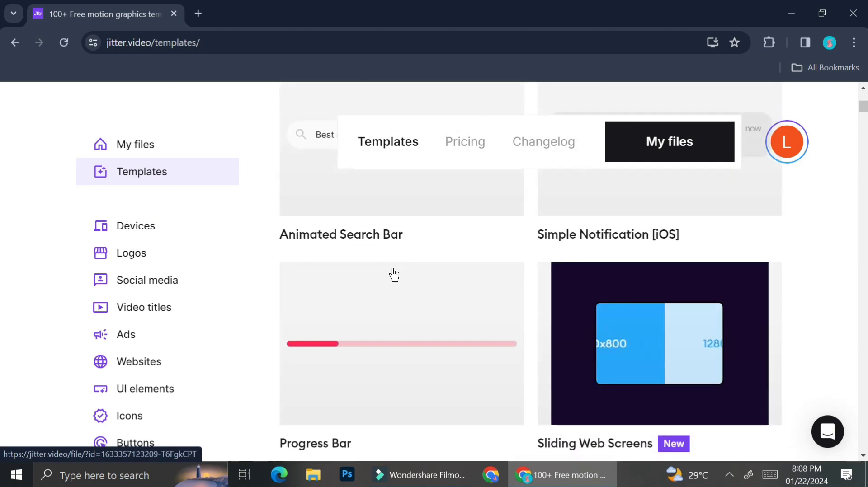
scroll(394, 294, down, 4)
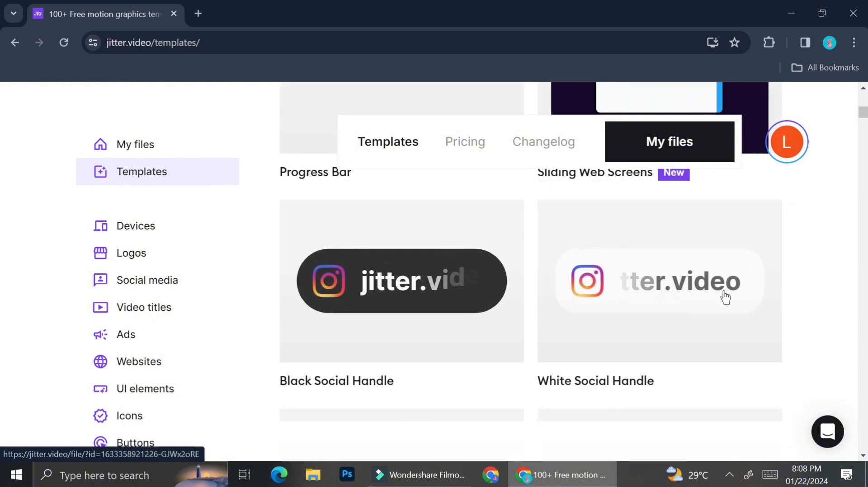
scroll(725, 297, down, 4)
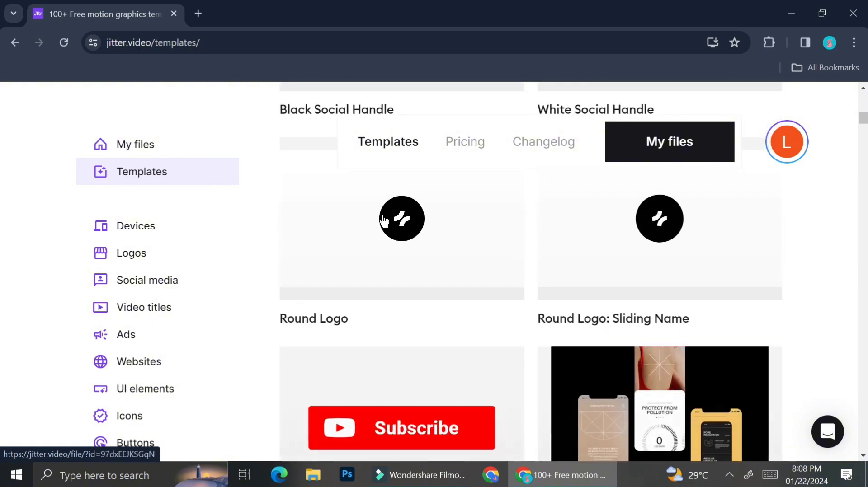
scroll(497, 294, down, 2)
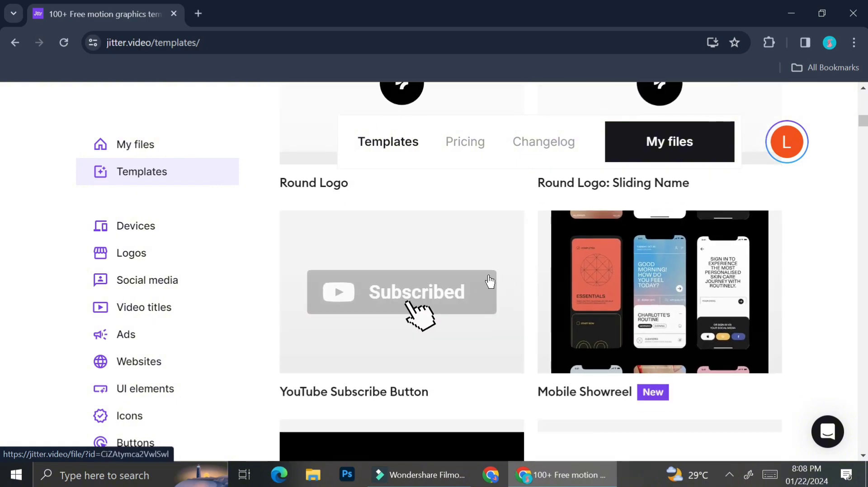
scroll(416, 310, down, 4)
scroll(483, 289, down, 2)
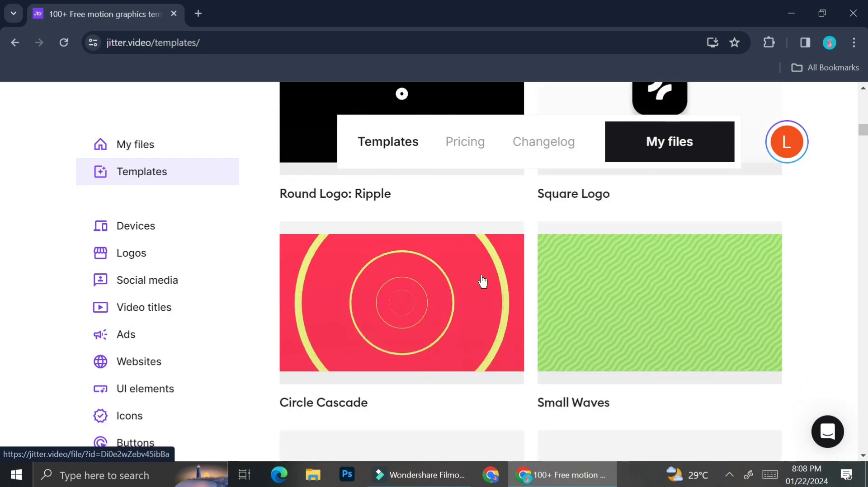
scroll(482, 281, down, 2)
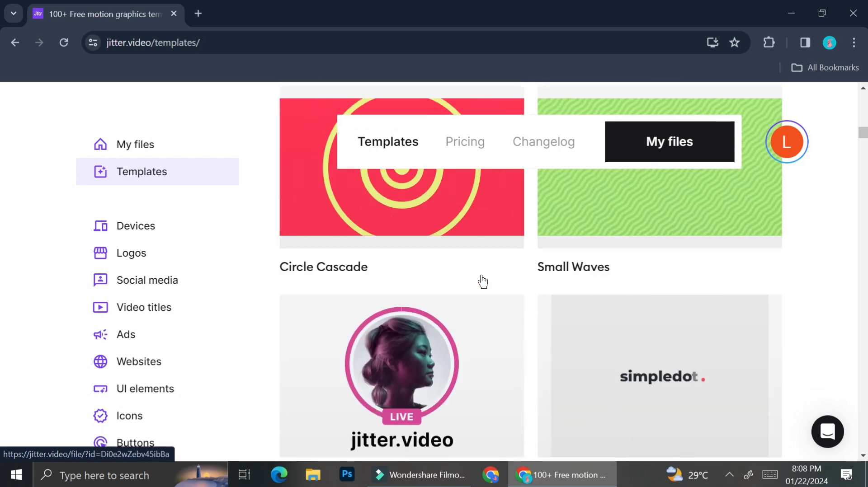
scroll(482, 281, up, 5)
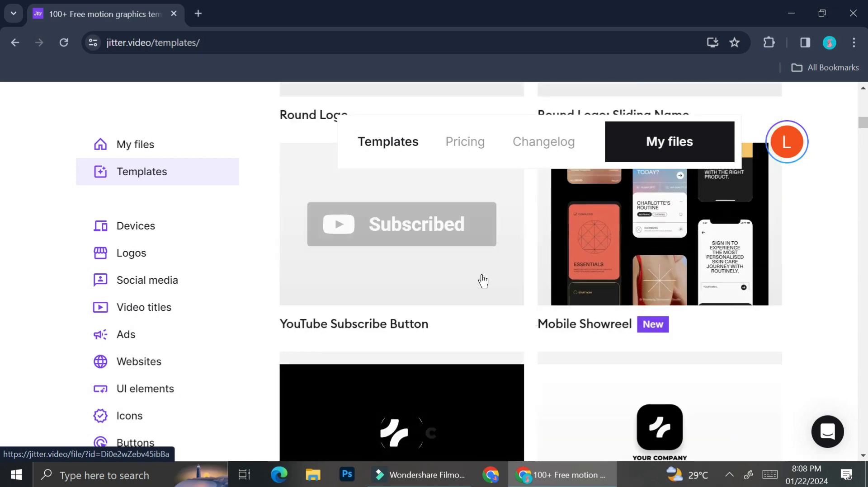
scroll(483, 281, up, 8)
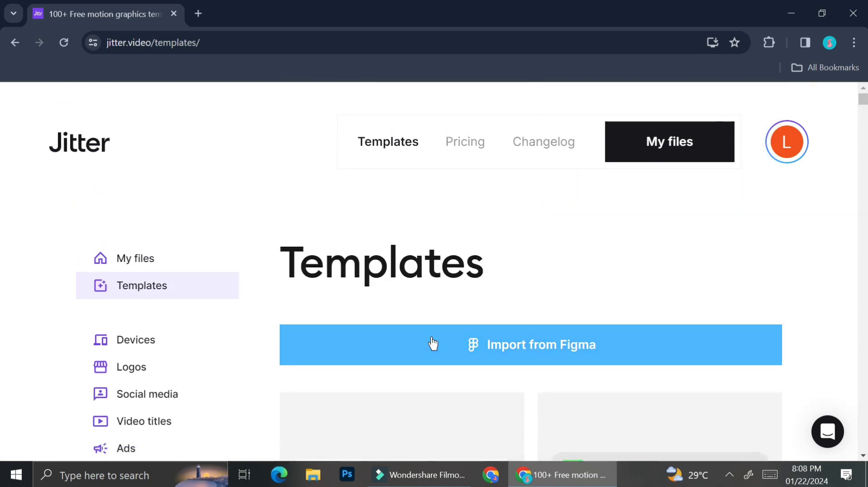
scroll(457, 315, down, 8)
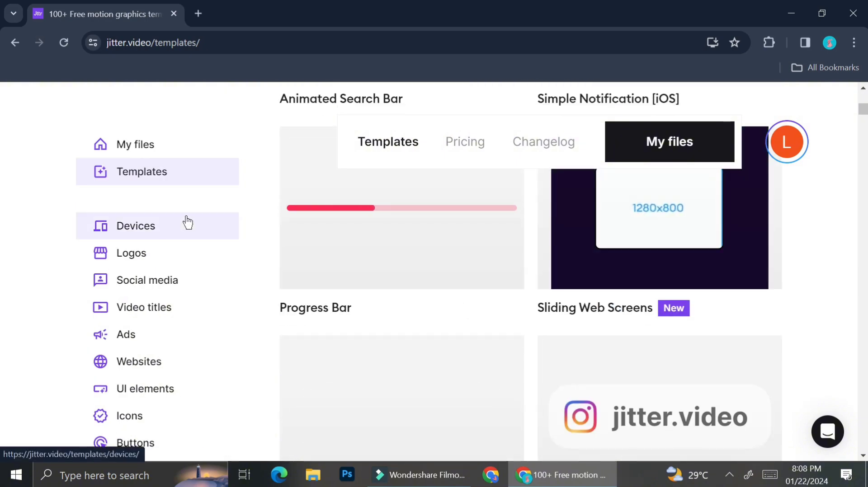
scroll(182, 219, up, 6)
scroll(493, 339, down, 15)
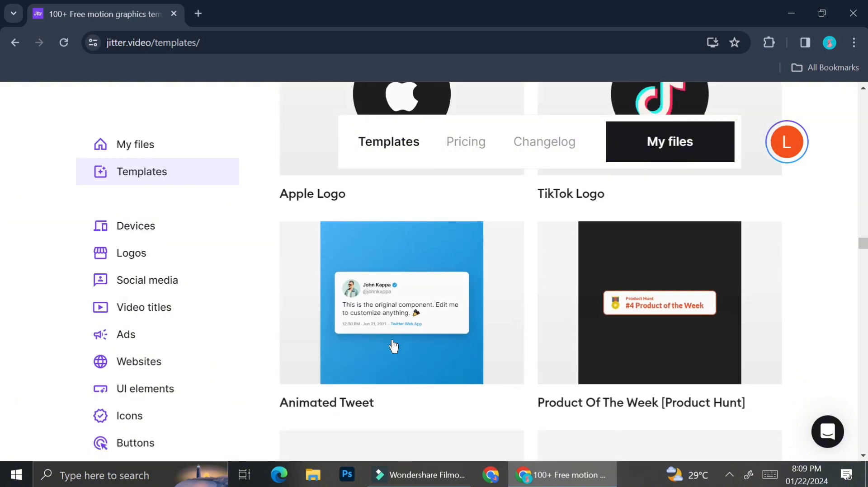
scroll(631, 344, down, 3)
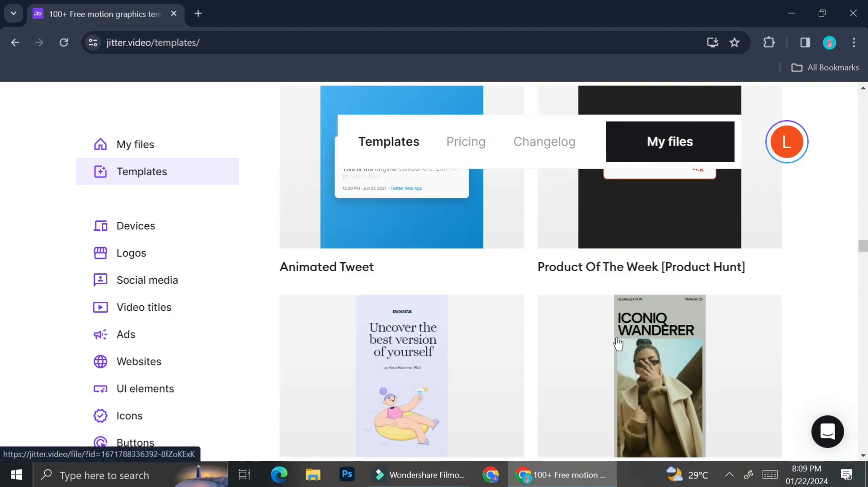
scroll(472, 314, down, 5)
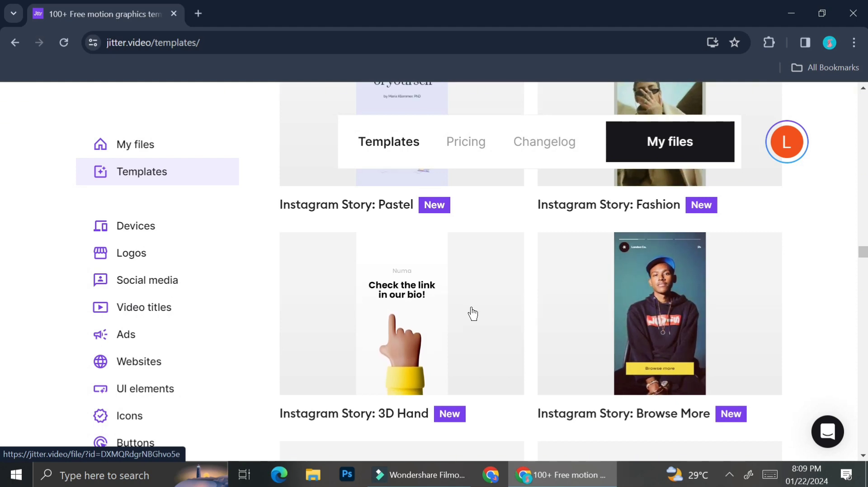
scroll(472, 314, up, 3)
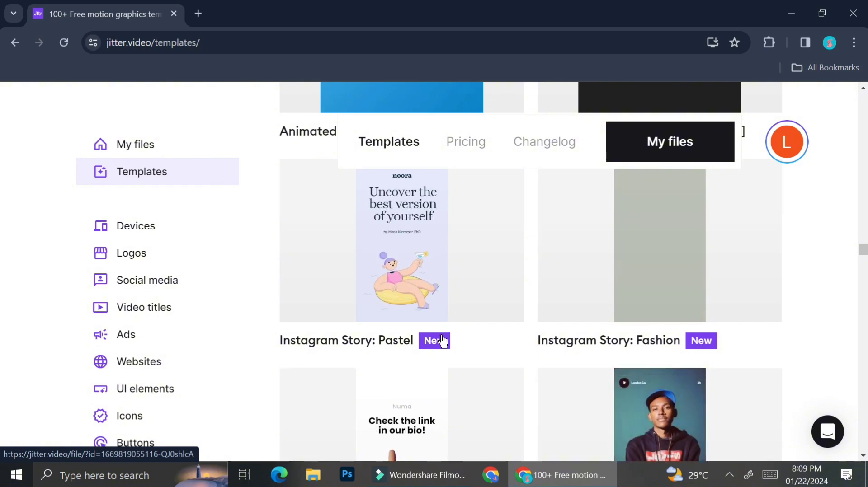
scroll(441, 337, down, 3)
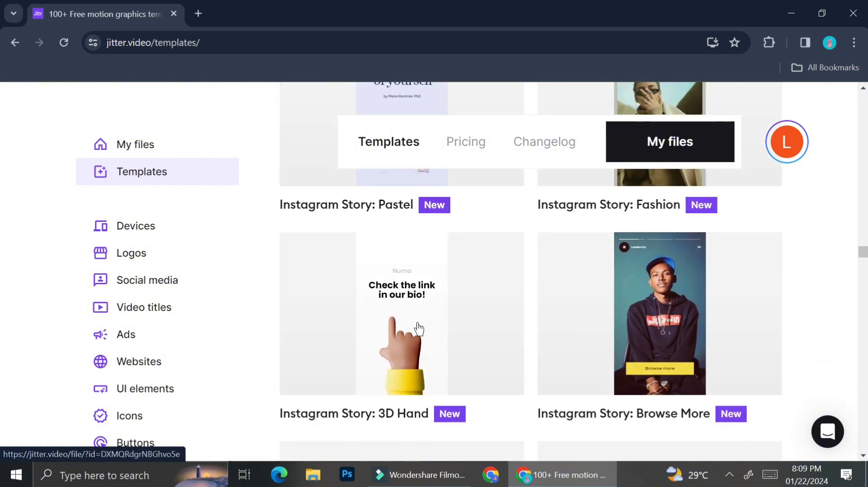
scroll(419, 329, down, 6)
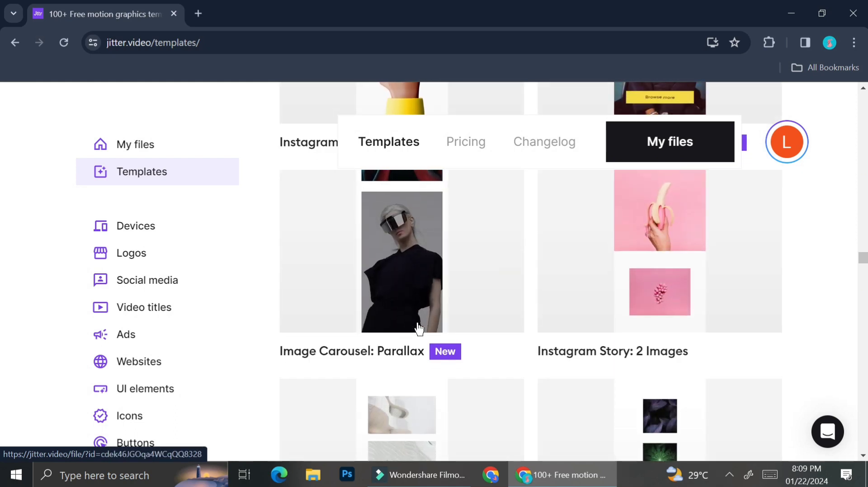
scroll(648, 296, down, 5)
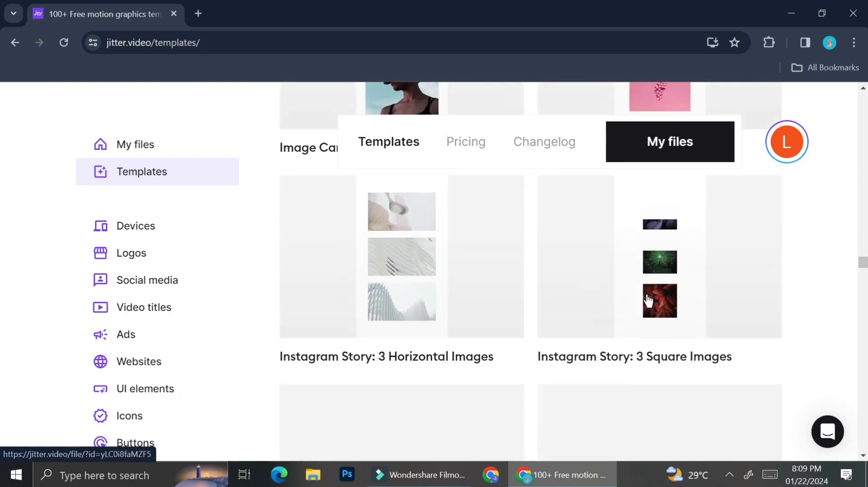
click(426, 263)
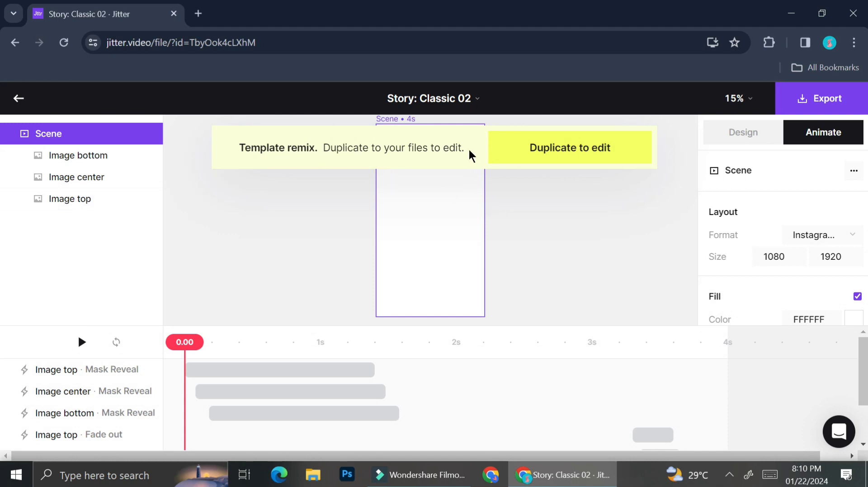
- Duplicate Story: Classic 02 as a remix, preview its animation, then select Image top
click(523, 149)
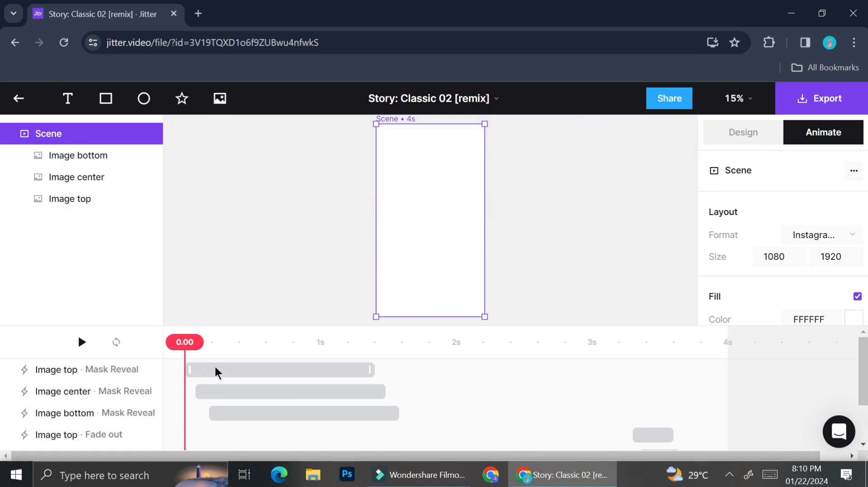
click(82, 343)
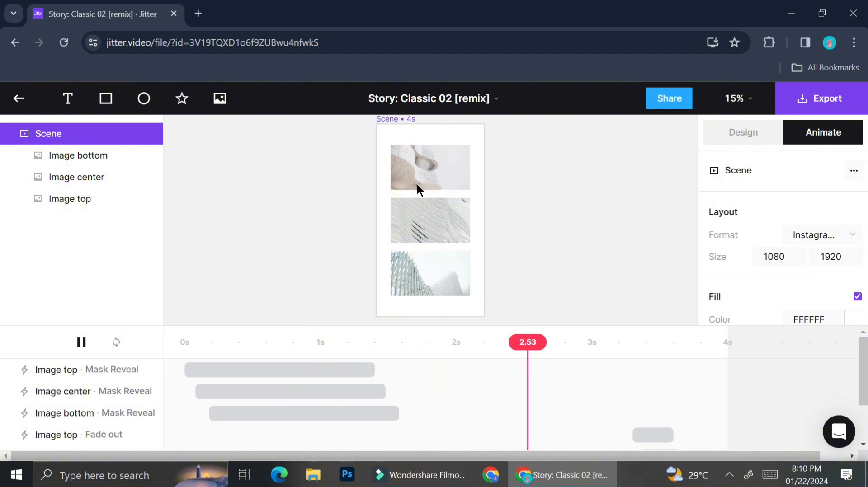
click(81, 342)
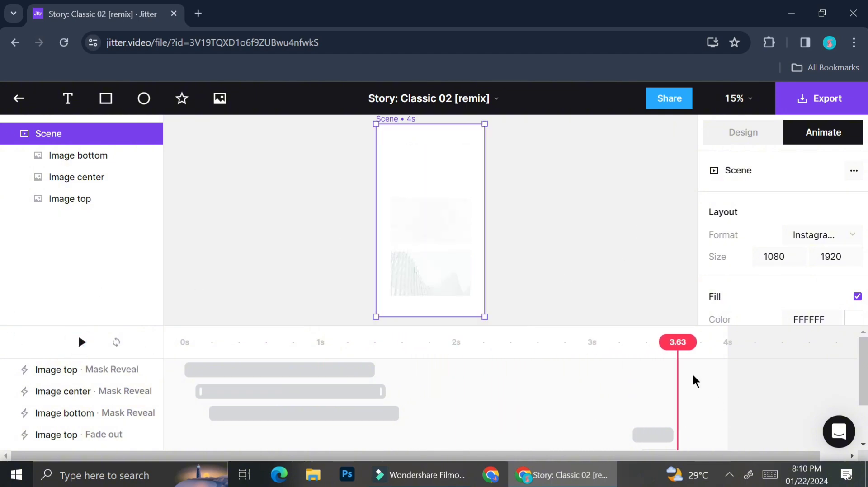
click(443, 159)
click(853, 171)
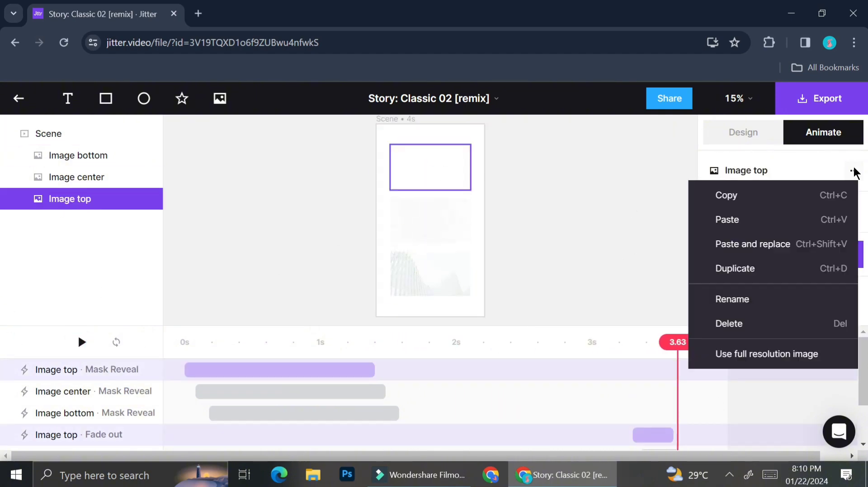
- Import jewelry photos from the computer and delete the extra image layer
click(583, 240)
click(220, 99)
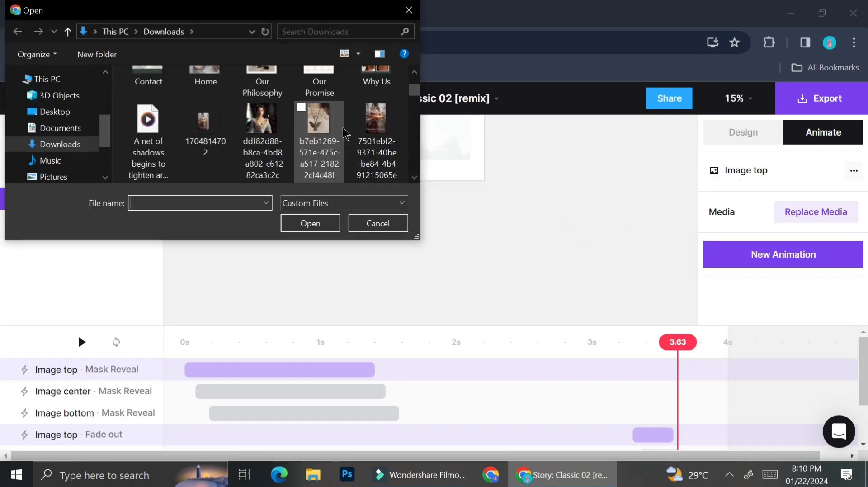
scroll(330, 131, down, 10)
scroll(310, 139, up, 9)
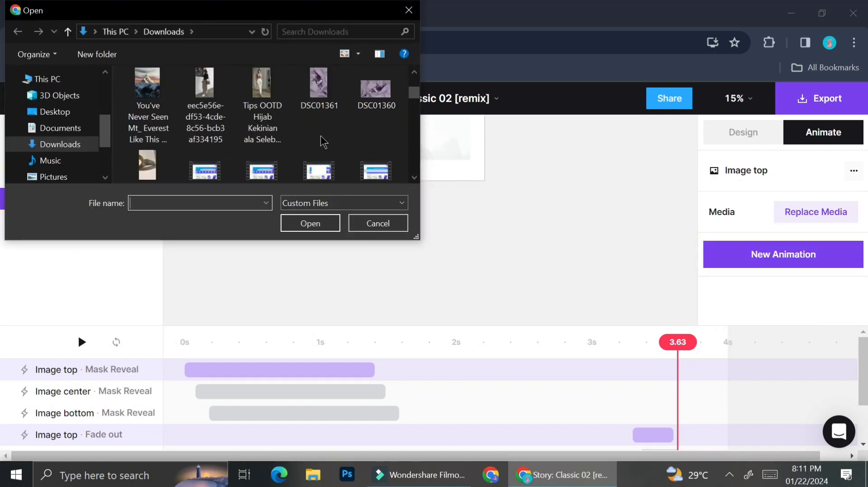
scroll(322, 142, down, 10)
double_click(323, 136)
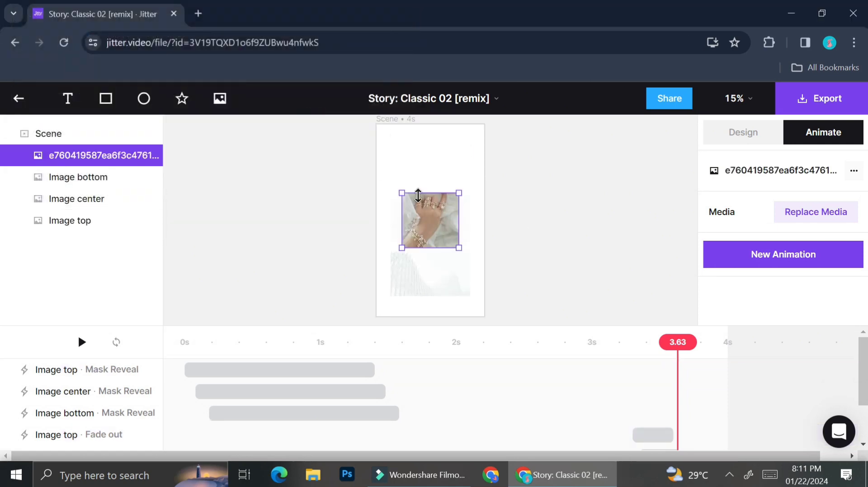
click(219, 98)
scroll(302, 166, down, 6)
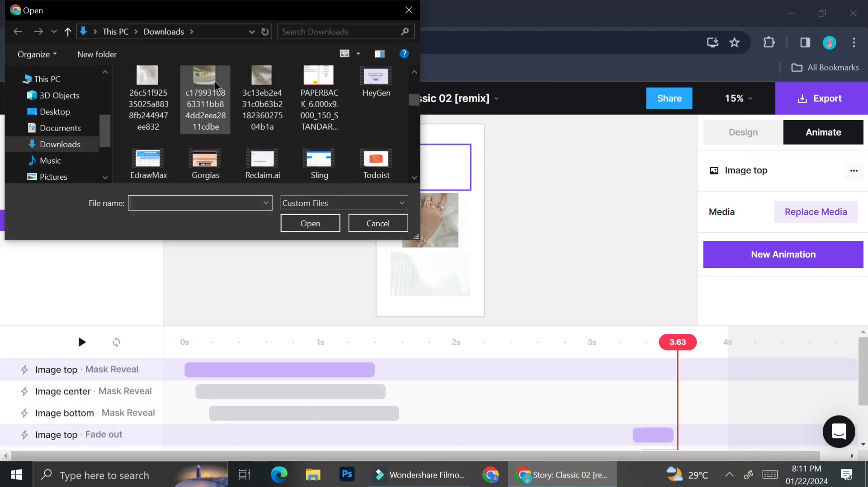
double_click(262, 93)
key(Delete)
- Place new jewelry photos in the top and bottom slots, sizing the top one 681 × 376
double_click(440, 173)
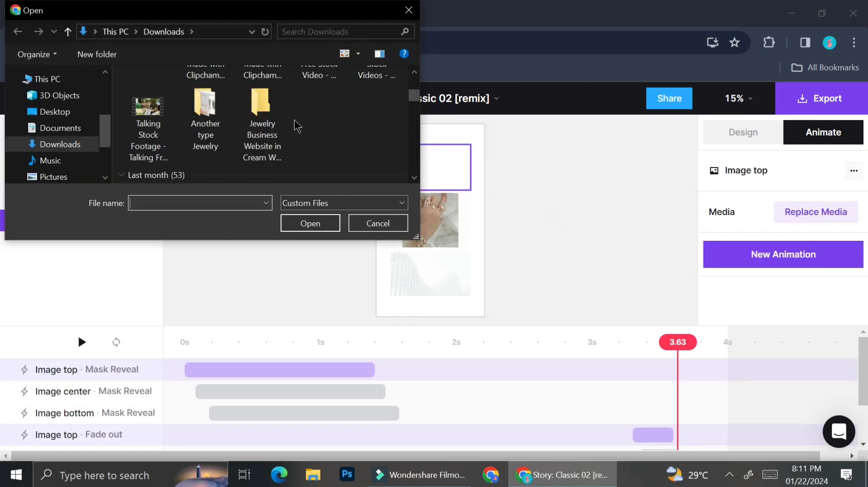
double_click(212, 108)
key(r)
click(456, 131)
drag(457, 129, 433, 170)
double_click(430, 278)
scroll(343, 149, down, 3)
click(376, 123)
double_click(376, 123)
- Delete the template's Image bottom, Image center and Image top layers
click(431, 284)
key(Delete)
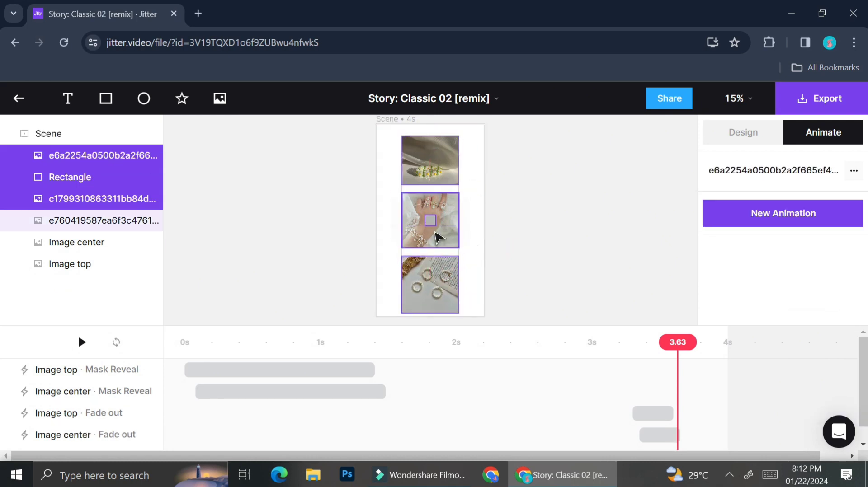
click(480, 213)
click(441, 224)
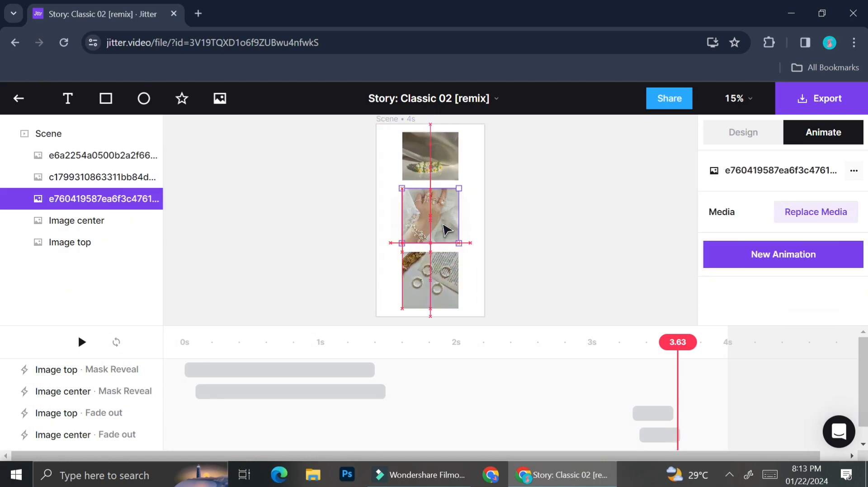
click(97, 226)
key(Delete)
click(89, 228)
key(Delete)
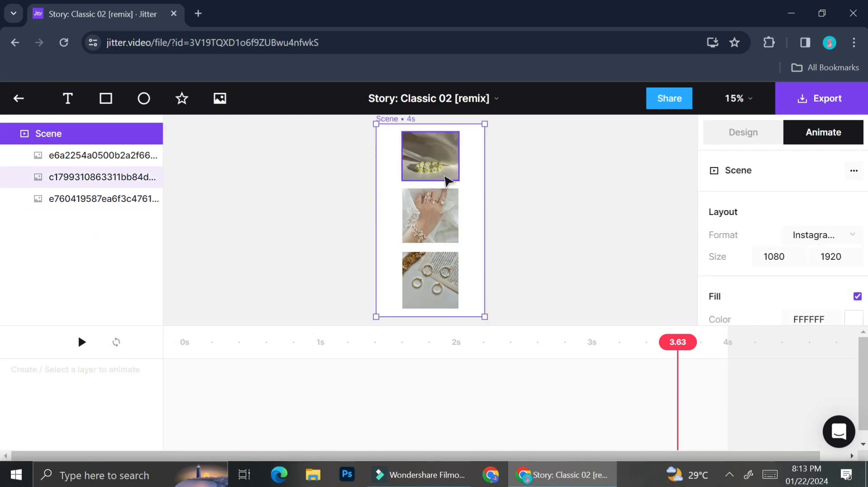
- Give the top jewelry photo a Mask & Slide in entrance
click(445, 180)
click(790, 258)
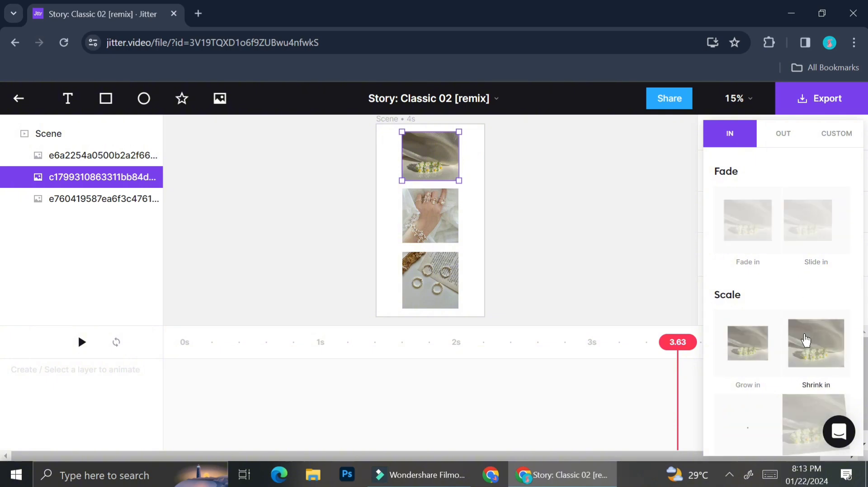
scroll(806, 342, down, 2)
scroll(805, 342, down, 3)
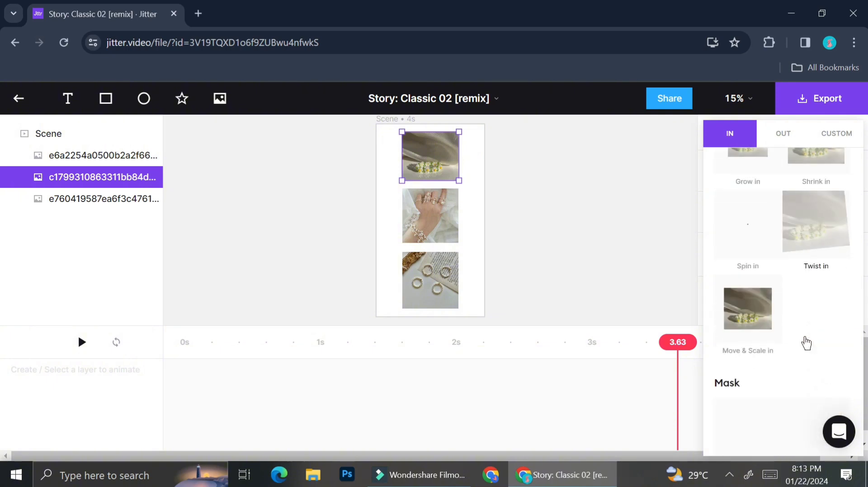
scroll(769, 330, down, 3)
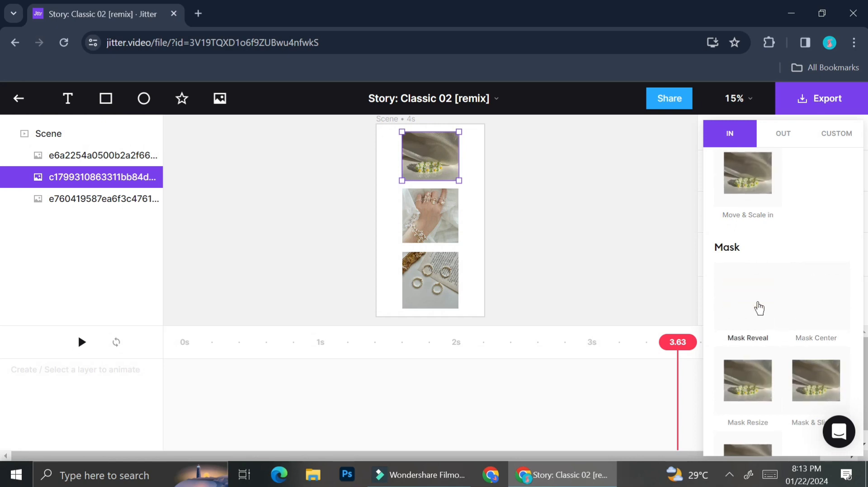
scroll(784, 335, down, 2)
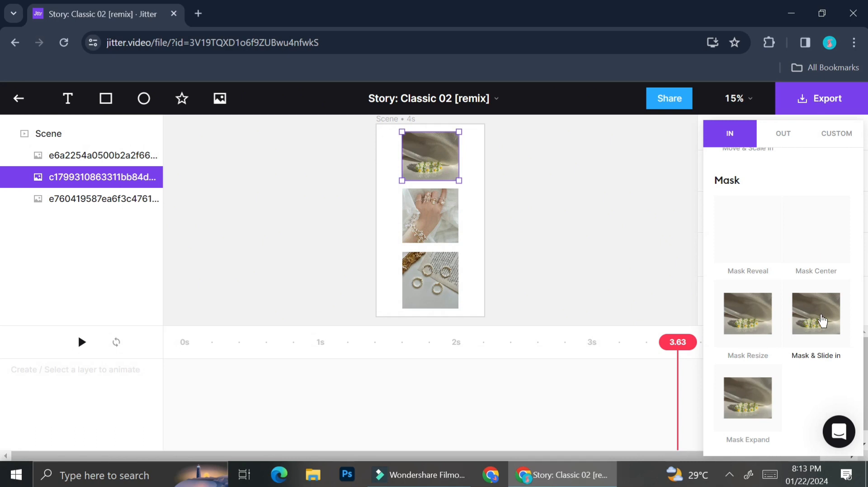
click(823, 320)
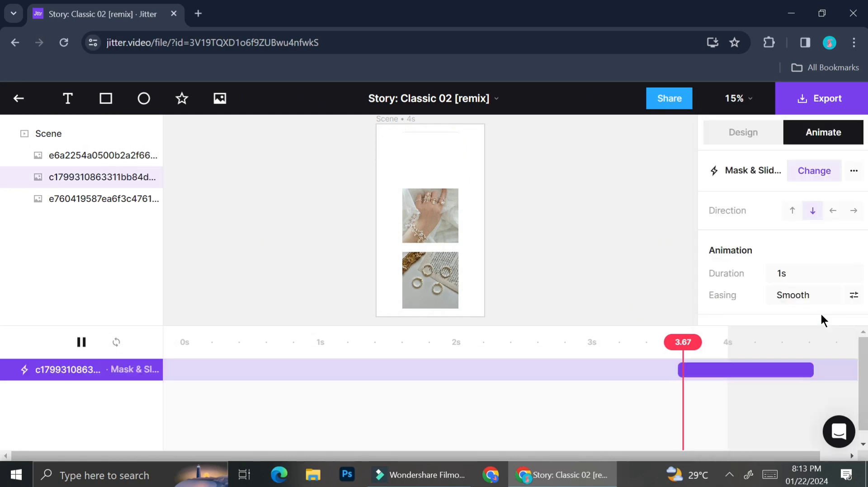
- Give the middle photo Mask & Slide in and start both entrances at 0s
click(432, 233)
click(795, 255)
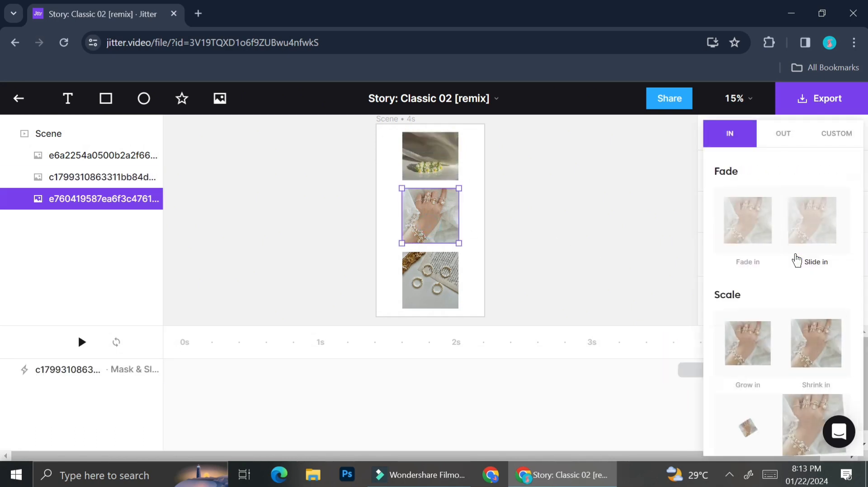
scroll(816, 356, down, 3)
scroll(816, 356, down, 5)
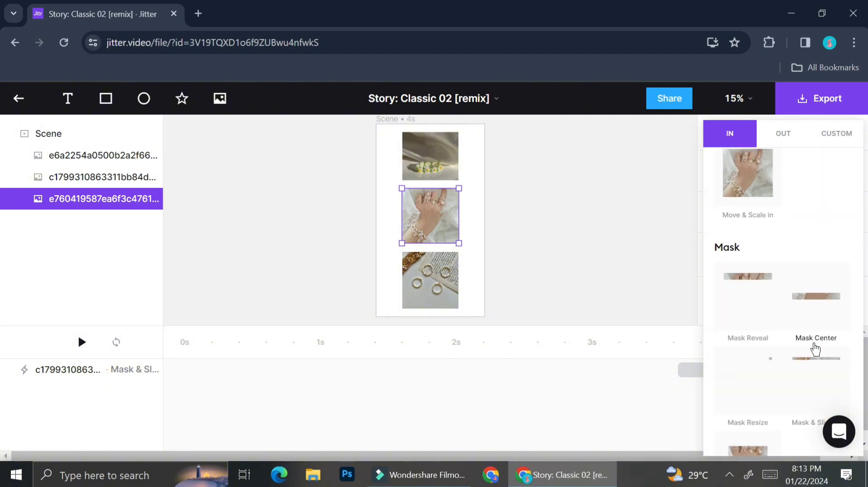
click(811, 384)
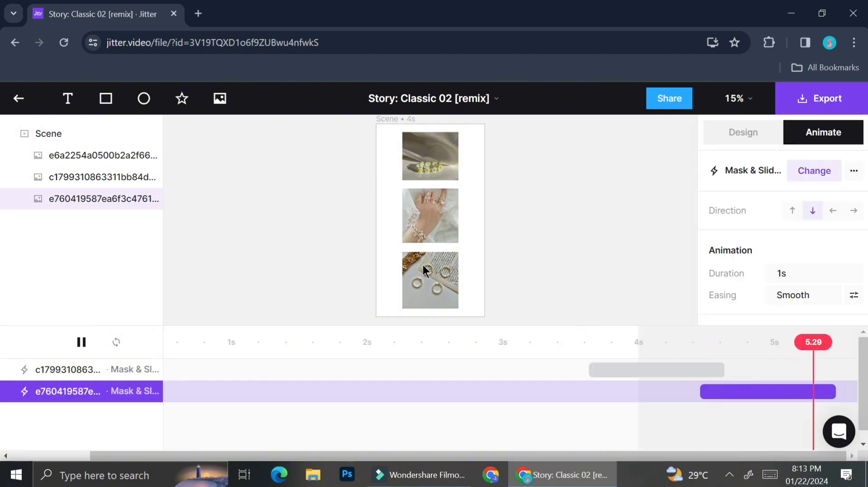
drag(690, 373, 174, 370)
drag(767, 392, 63, 378)
- Give the bottom rings photo a Mask & Slide in entrance
click(443, 282)
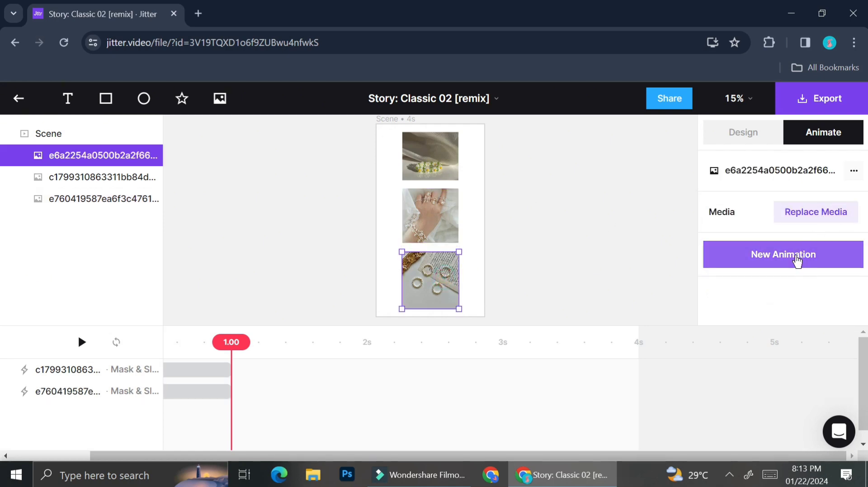
click(780, 257)
scroll(786, 316, down, 5)
scroll(791, 370, down, 2)
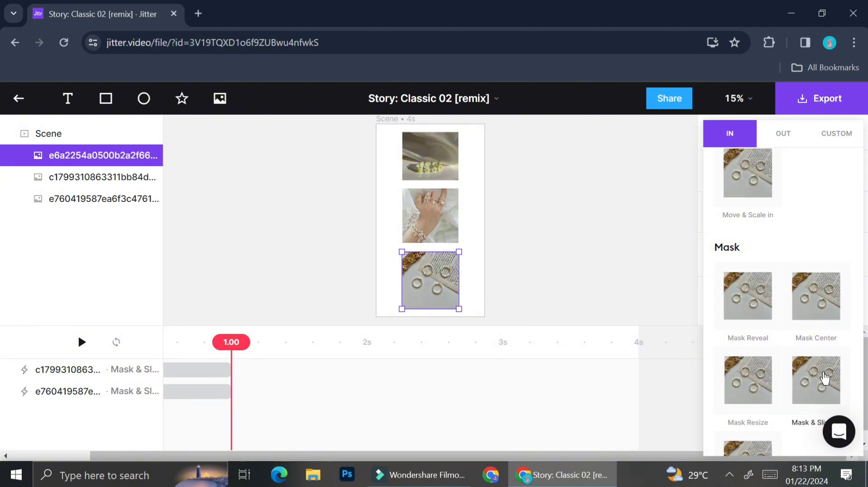
click(822, 377)
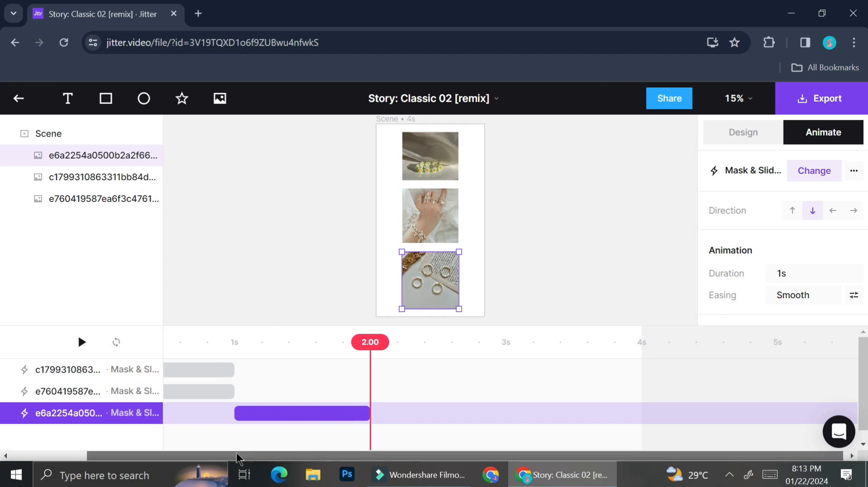
- Stagger the entrances: middle at about 0.17s, rings ending at 1.34s, then preview
scroll(247, 458, left, 3)
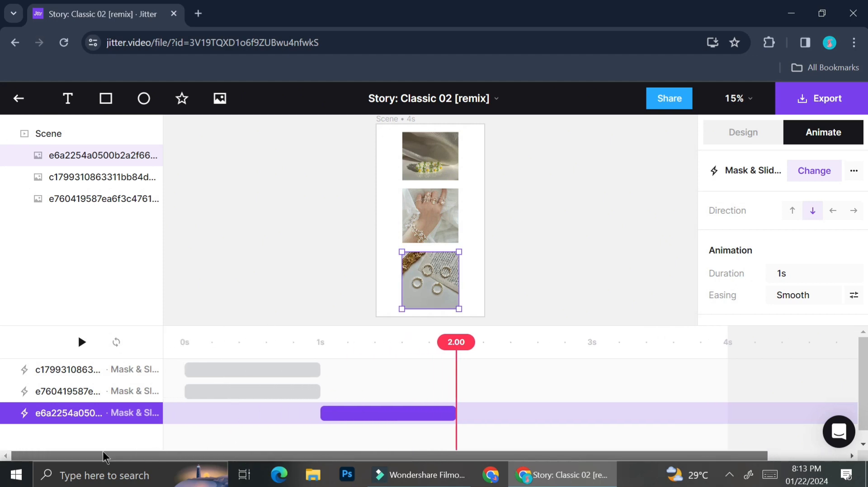
click(253, 375)
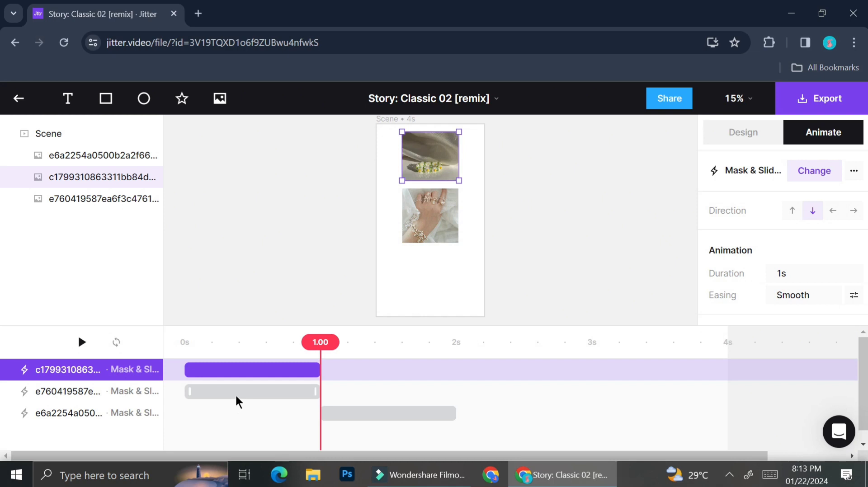
drag(237, 401, 260, 400)
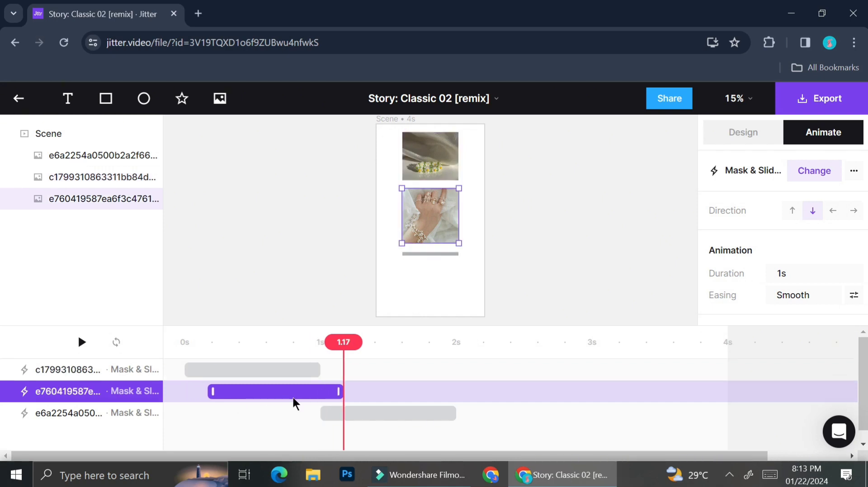
drag(374, 421, 281, 412)
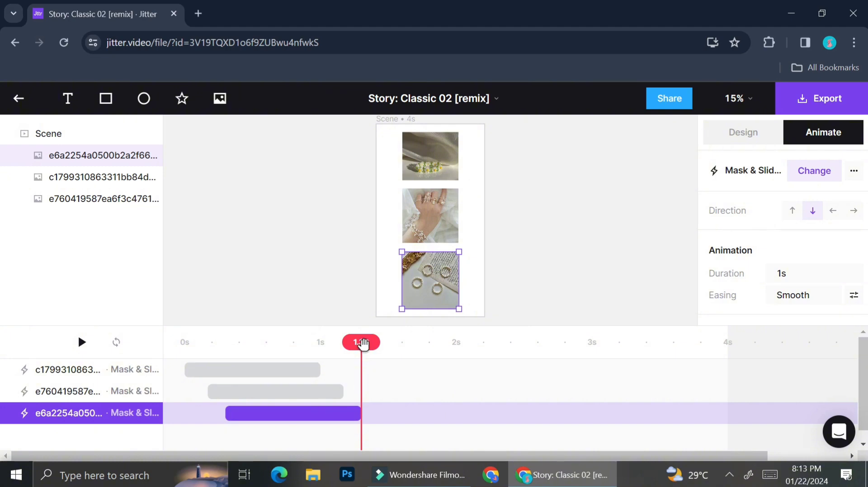
drag(363, 344, 136, 353)
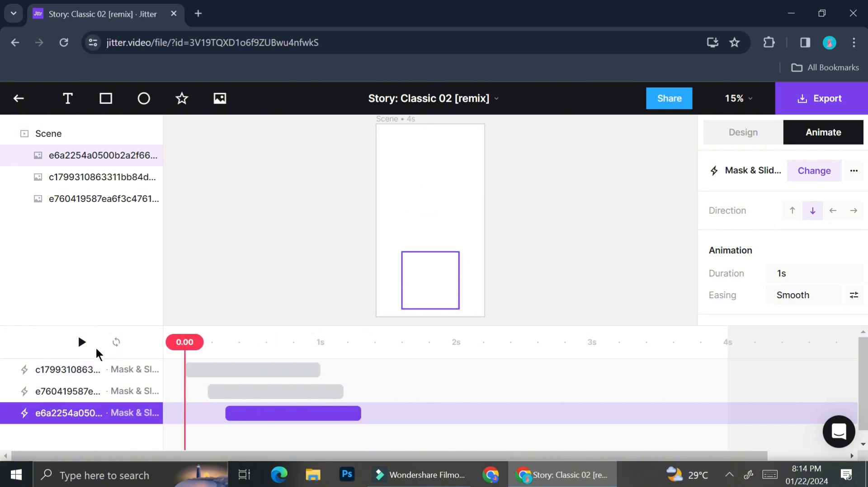
click(82, 343)
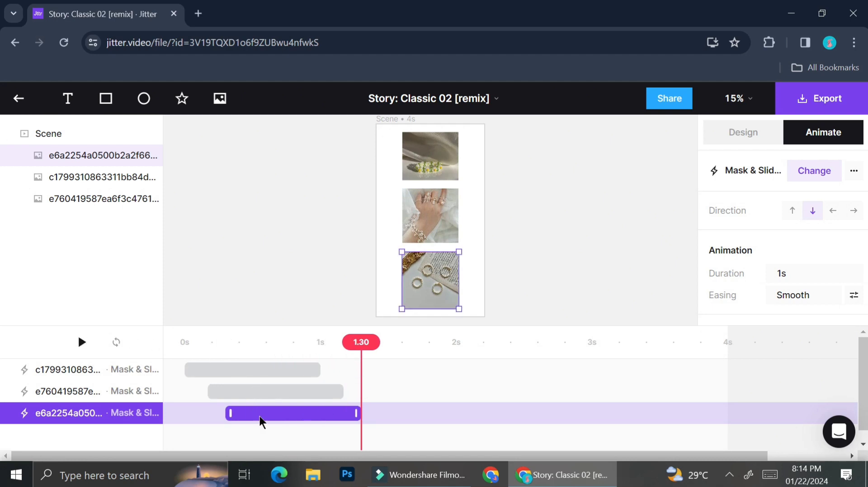
drag(264, 416, 268, 414)
drag(268, 413, 269, 413)
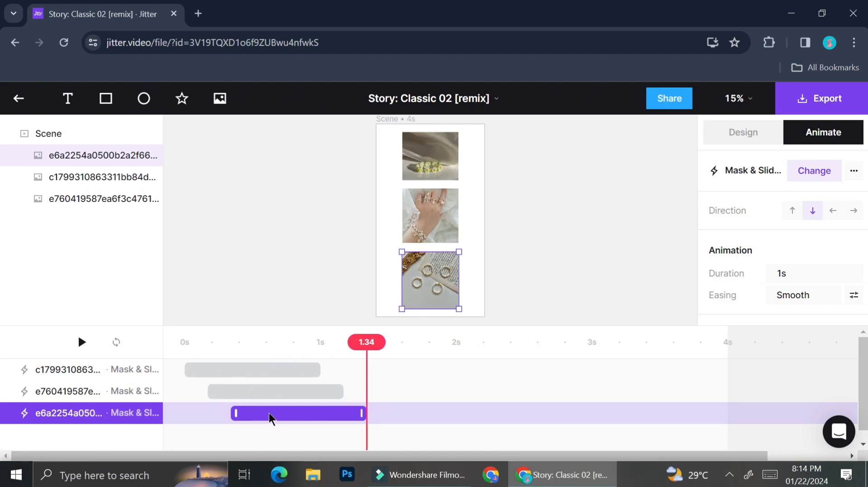
drag(363, 335, 49, 326)
click(81, 343)
click(804, 296)
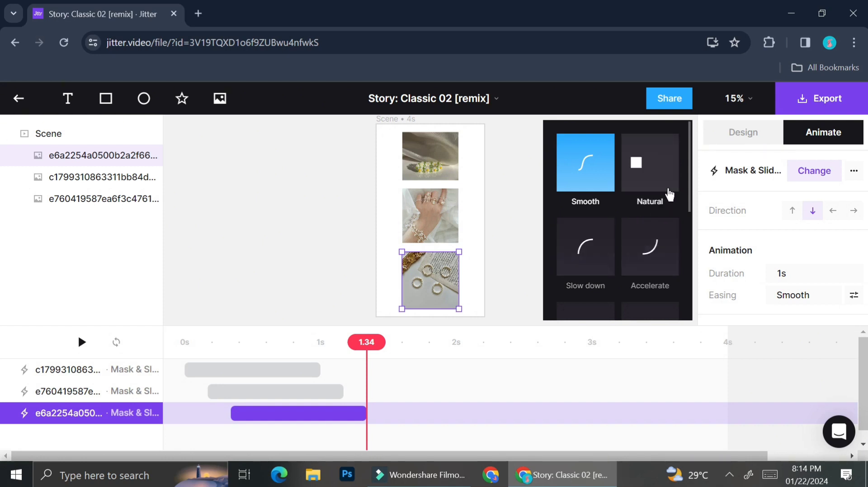
click(790, 277)
click(791, 277)
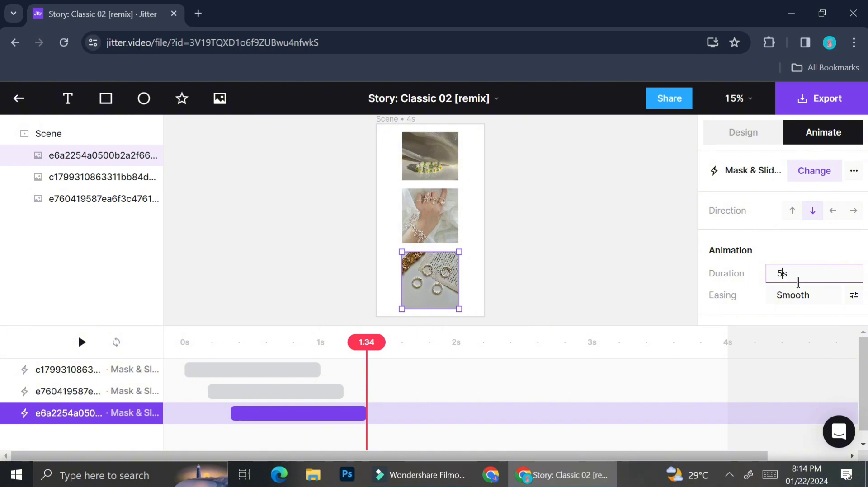
key(Return)
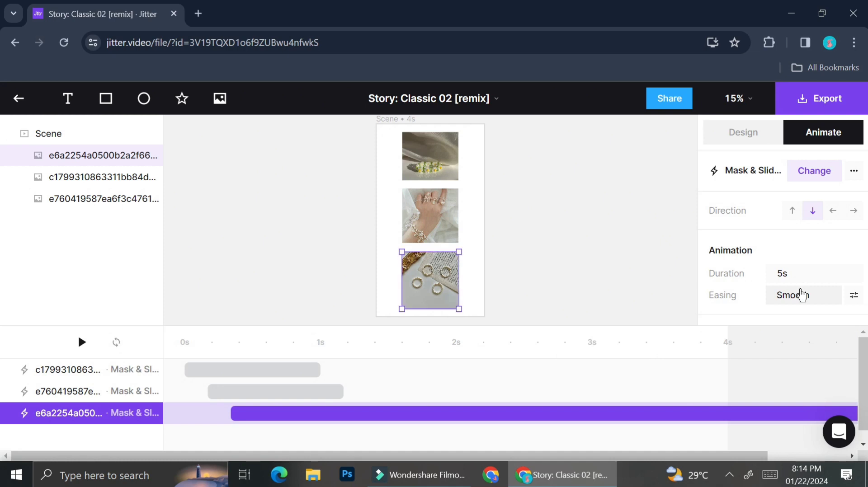
key(ctrl+z)
click(572, 373)
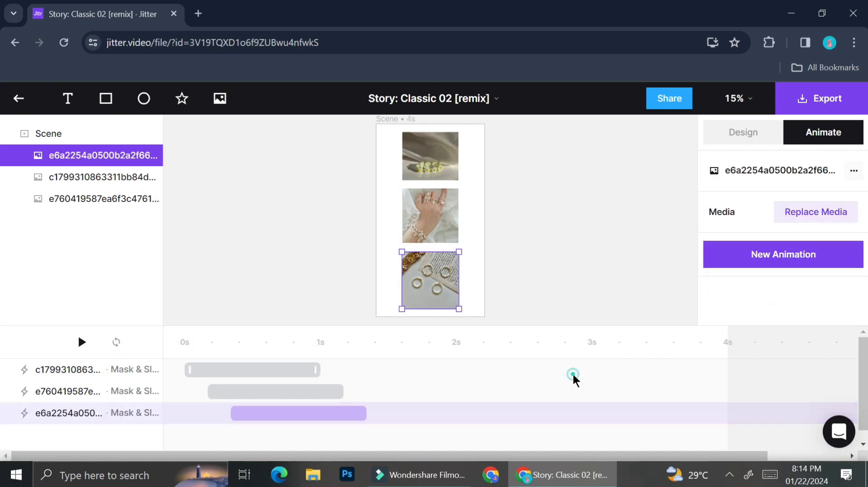
- Switch the middle photo's slide direction to up and back to down
click(263, 391)
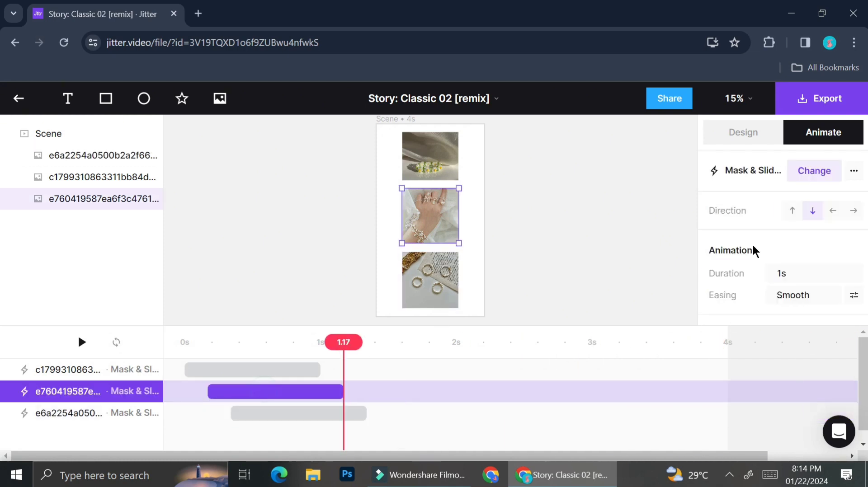
click(794, 215)
click(815, 216)
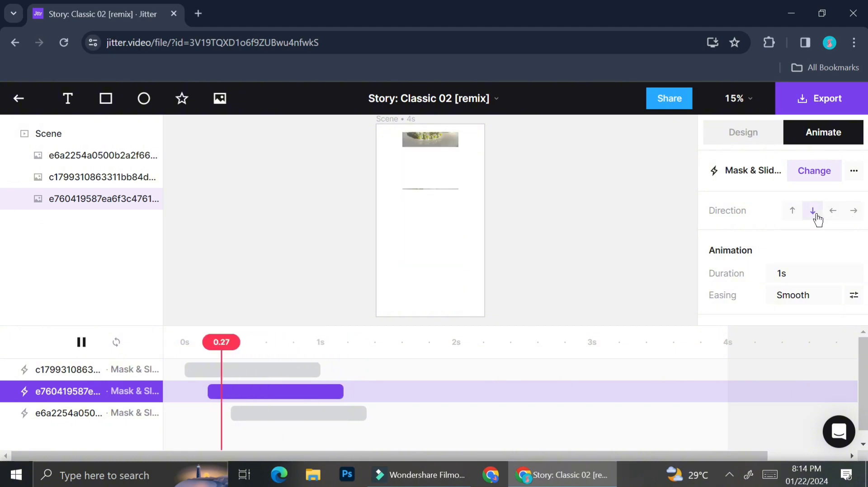
click(293, 413)
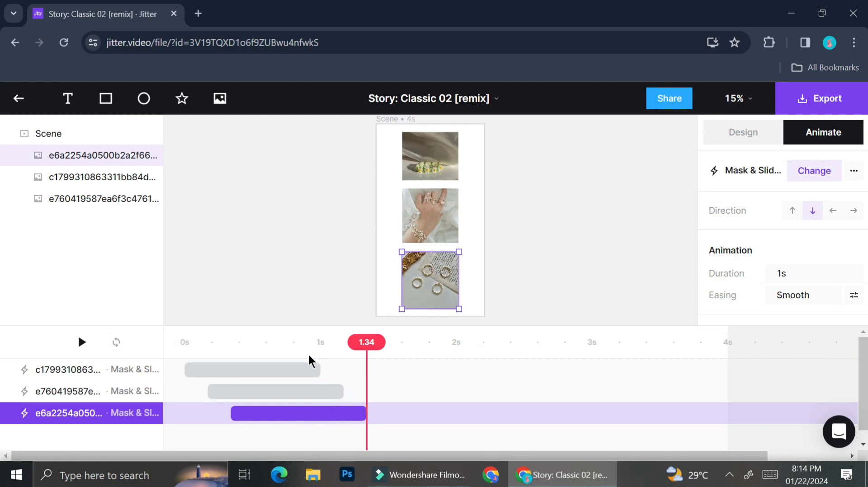
- Lengthen the top photo's entrance to end at 1.34s and replay from the start
click(316, 369)
drag(317, 368, 362, 395)
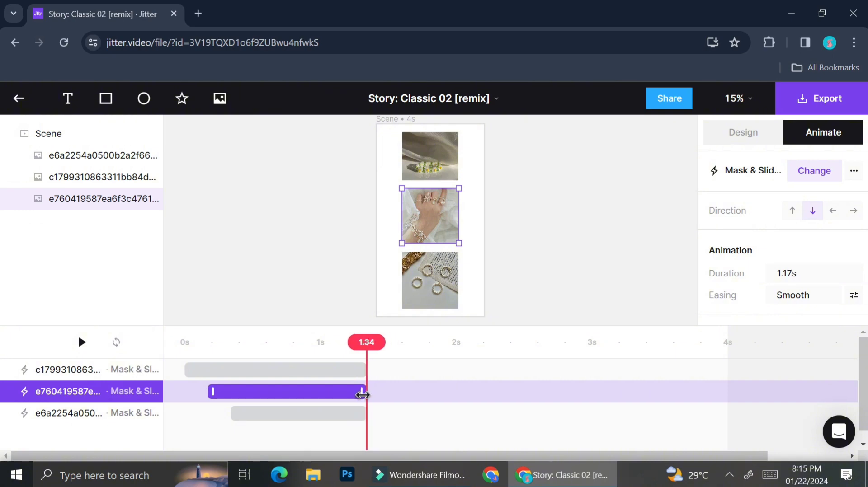
drag(367, 340, 163, 334)
click(81, 341)
- Add a star shape, enlarge it and place it over the top photo
click(186, 101)
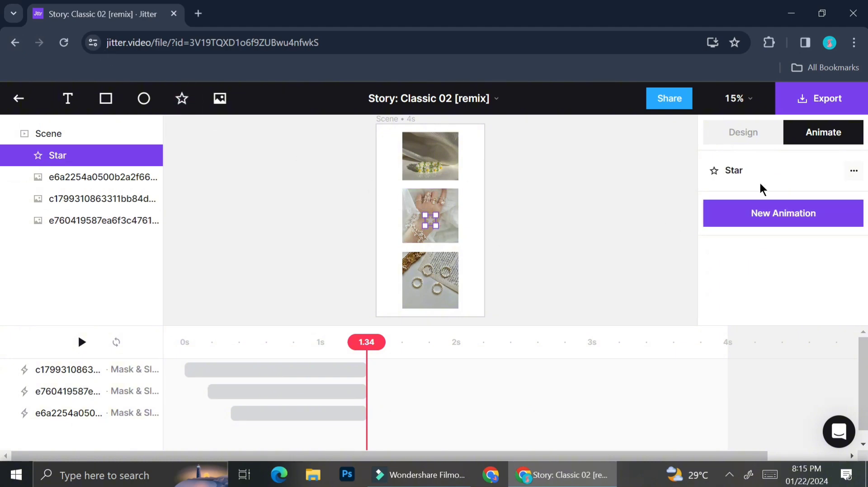
click(854, 171)
click(853, 171)
drag(435, 227, 463, 161)
right_click(461, 152)
click(461, 153)
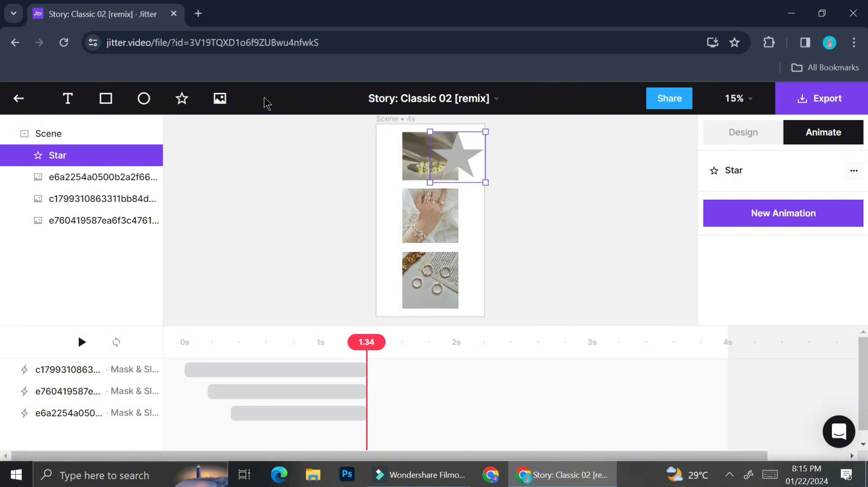
- Set the star's Spikes to 8 in the Design panel
click(765, 143)
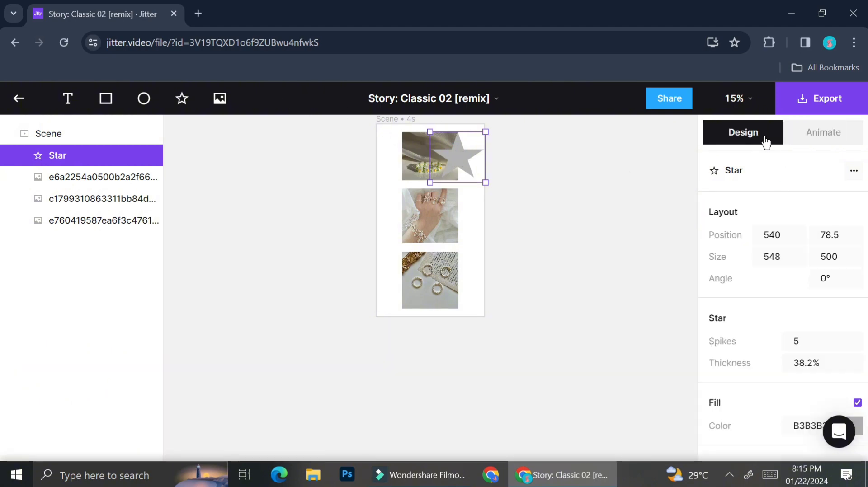
scroll(788, 298, down, 3)
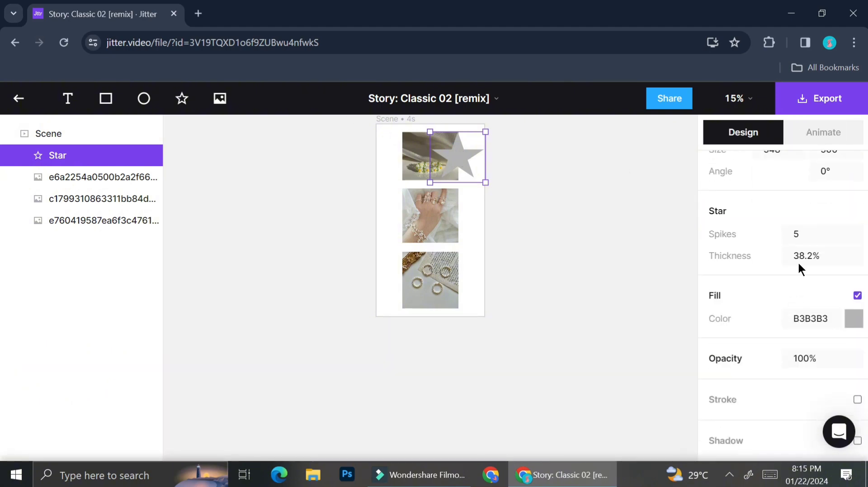
click(798, 234)
text(8)
click(628, 262)
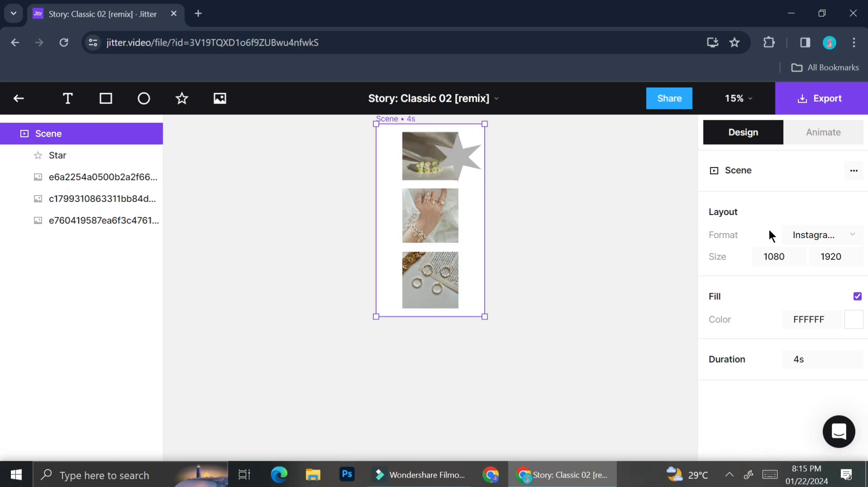
click(469, 163)
click(821, 338)
text(6)
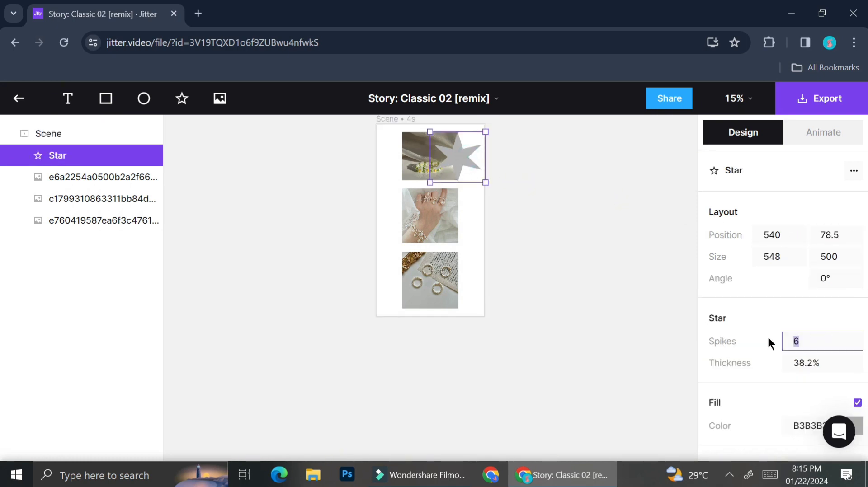
text(8)
click(582, 269)
click(470, 165)
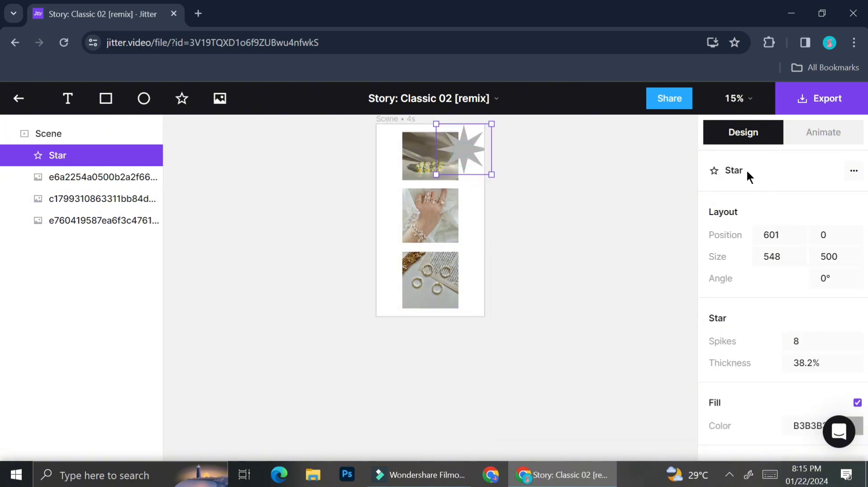
scroll(798, 228, down, 3)
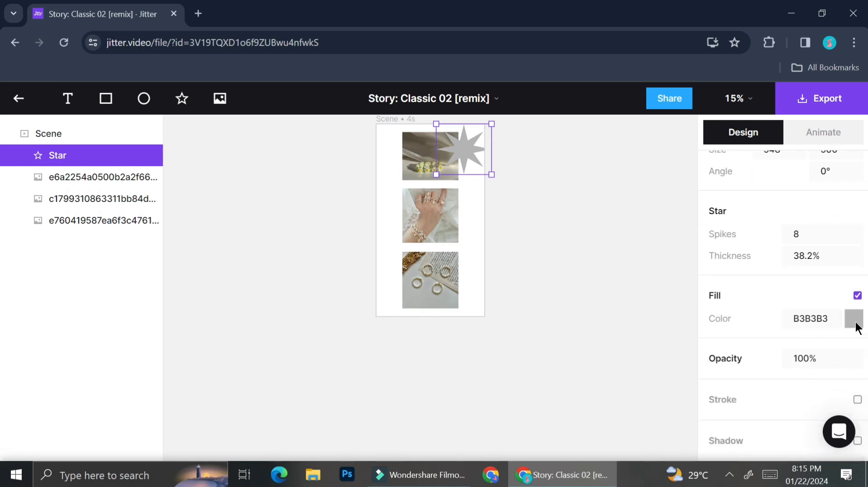
- Fill the star pink (E5ACEC) and shrink it at the top photo's upper-right corner
click(854, 321)
drag(766, 250, 783, 267)
drag(758, 180, 749, 149)
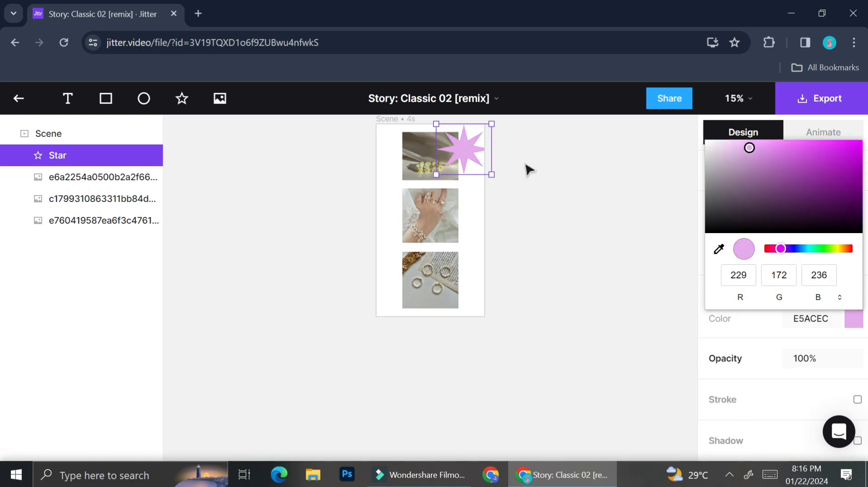
drag(491, 175, 465, 135)
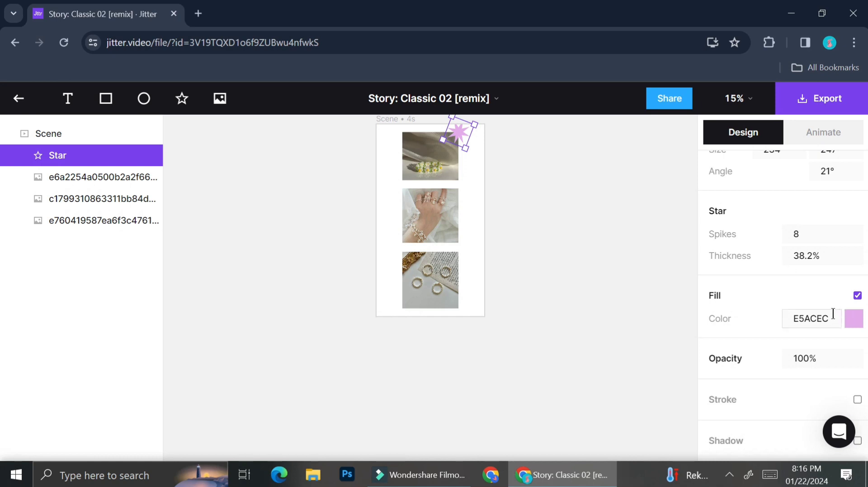
scroll(797, 207, up, 3)
click(854, 171)
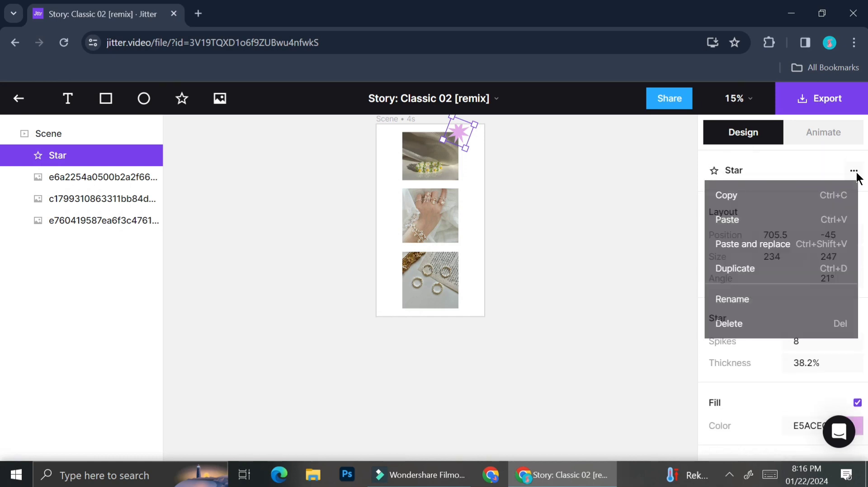
- Add an ellipse at the middle photo's upper-left with 60% donut and light-blue 85BED6 fill
click(607, 189)
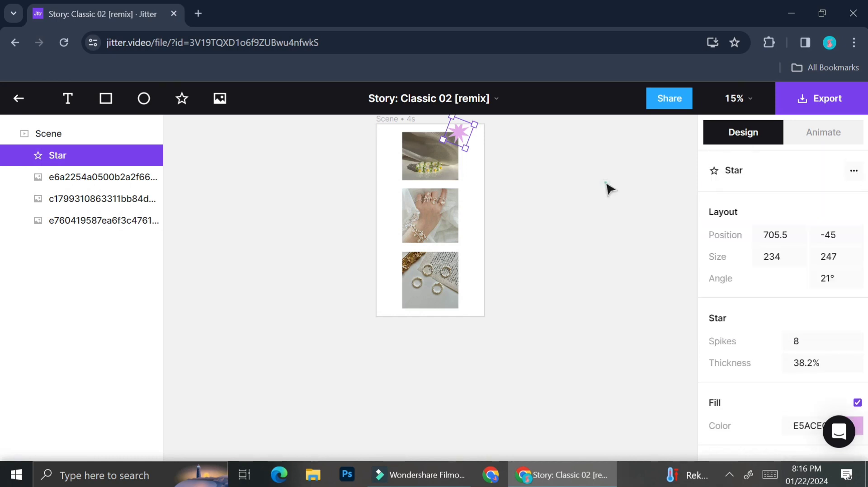
click(155, 100)
drag(429, 224, 389, 180)
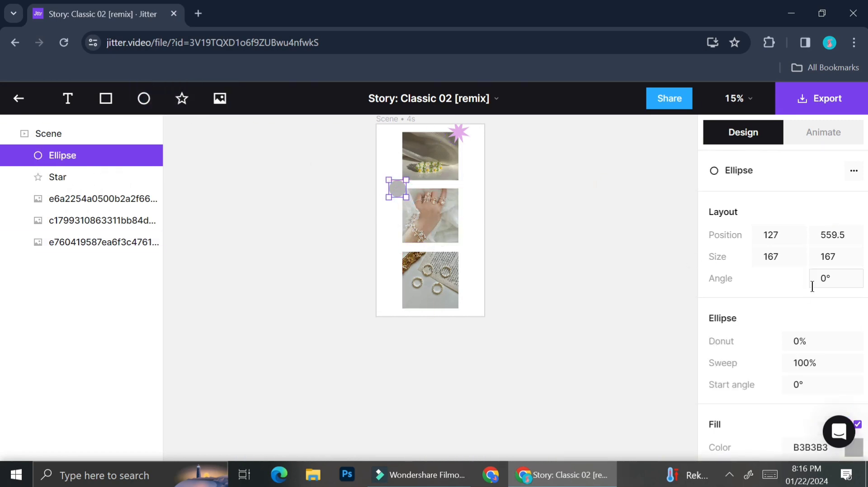
scroll(804, 289, down, 3)
click(784, 212)
key(Escape)
key(Return)
scroll(781, 345, down, 3)
click(797, 212)
text(60)
key(Return)
click(853, 319)
click(738, 177)
click(811, 248)
click(765, 155)
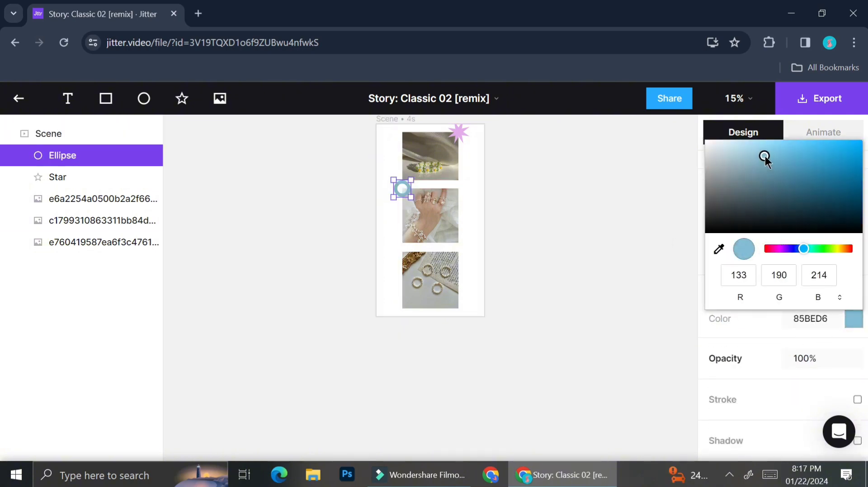
- Add a pale-yellow rectangle strip across the border of the middle and bottom photos
key(r)
drag(427, 219, 456, 253)
click(854, 363)
click(836, 293)
click(723, 195)
click(529, 286)
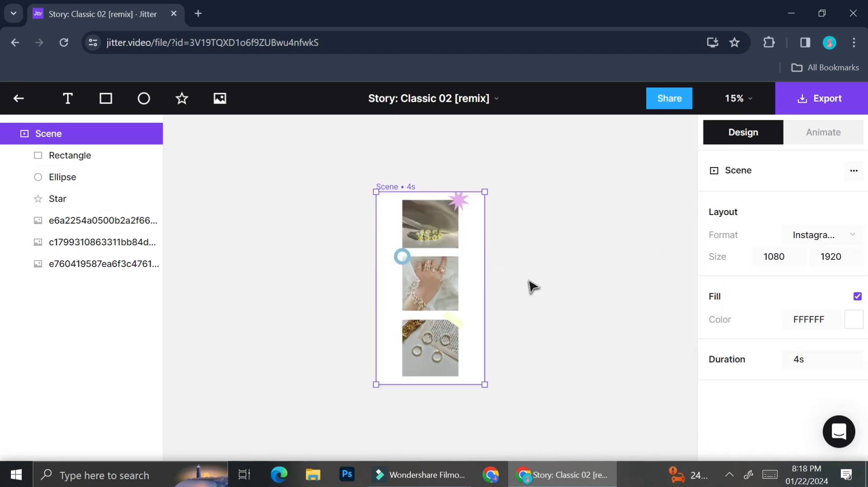
click(758, 109)
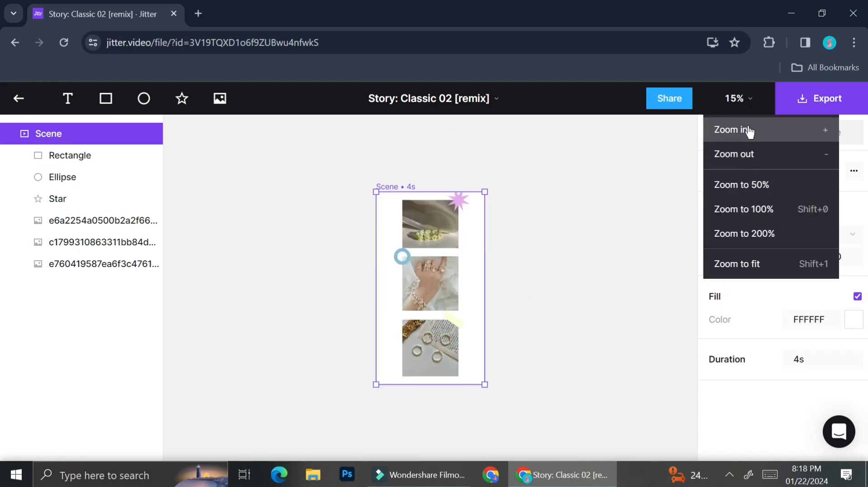
click(747, 132)
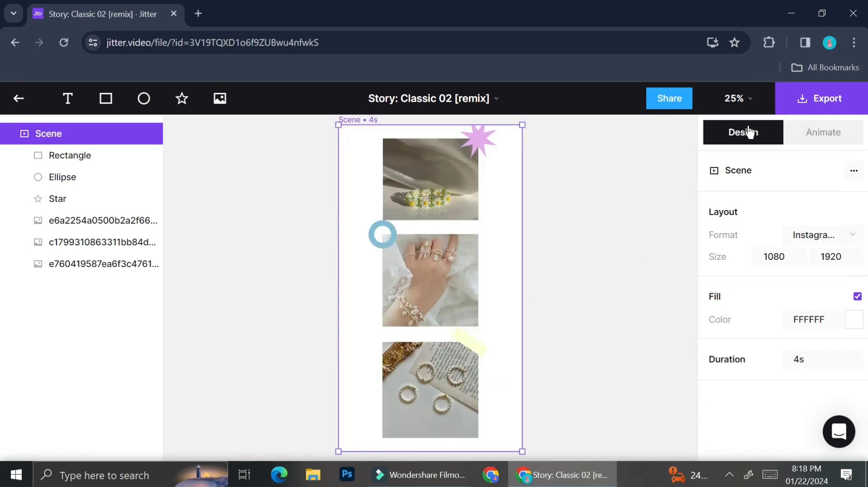
click(737, 102)
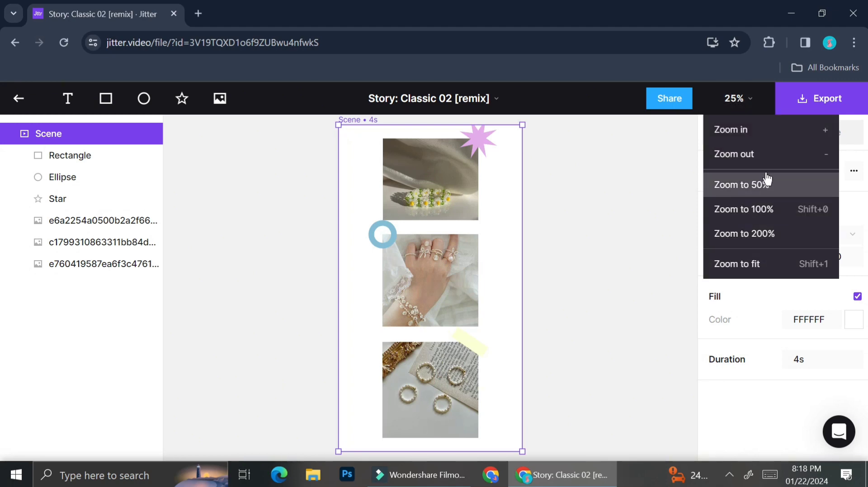
click(766, 136)
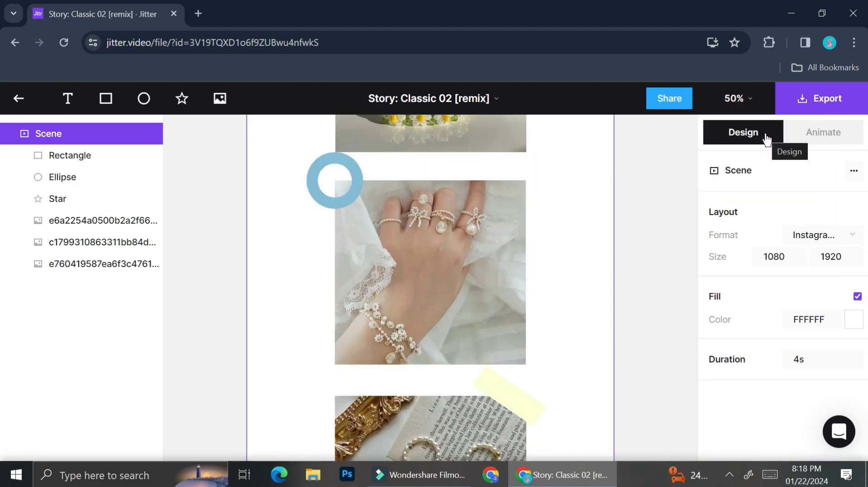
click(752, 104)
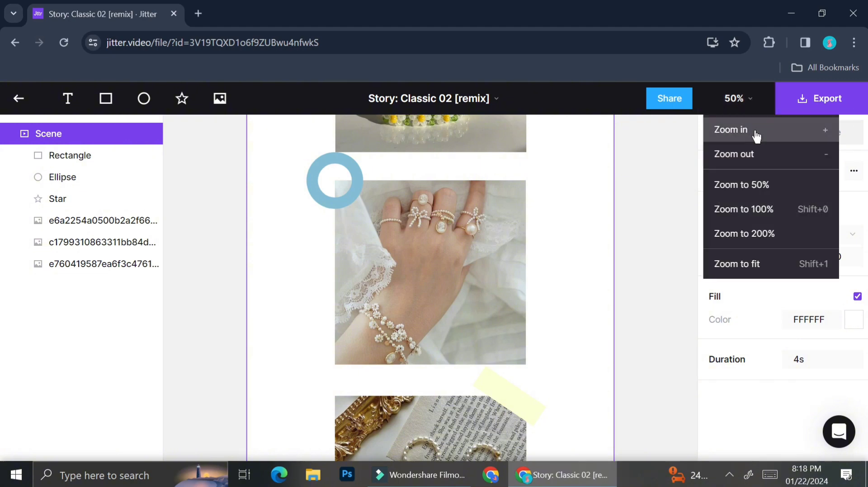
click(751, 161)
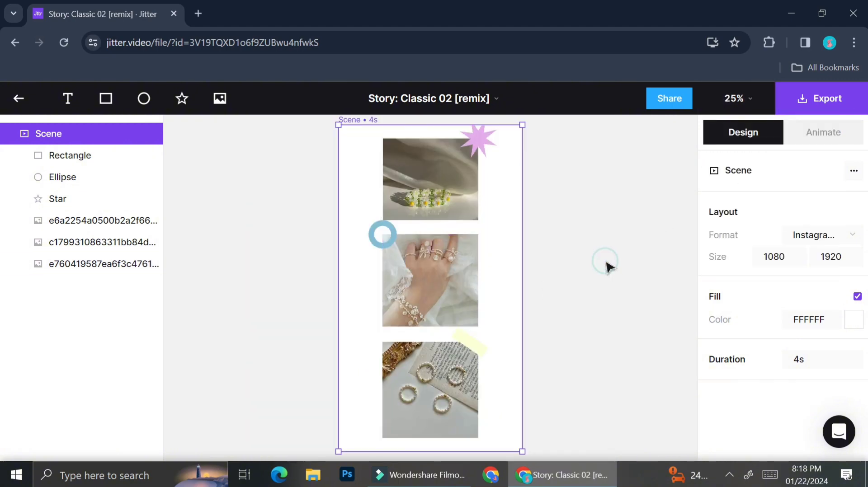
click(808, 235)
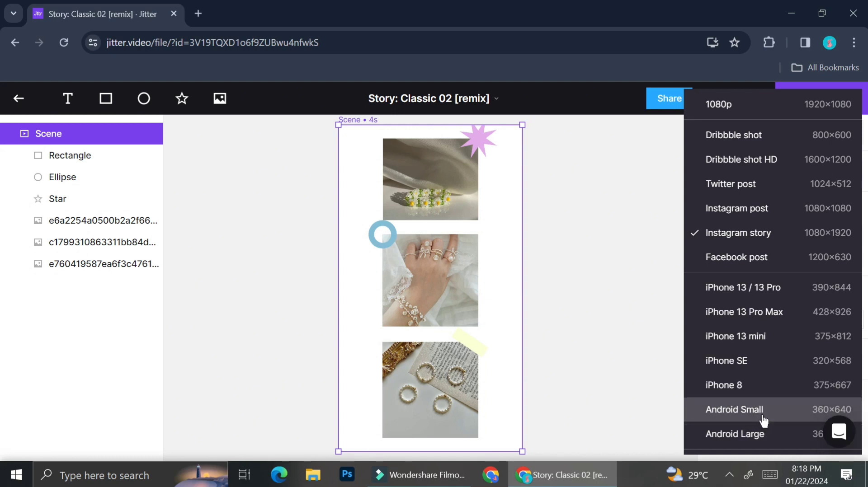
scroll(763, 422, down, 3)
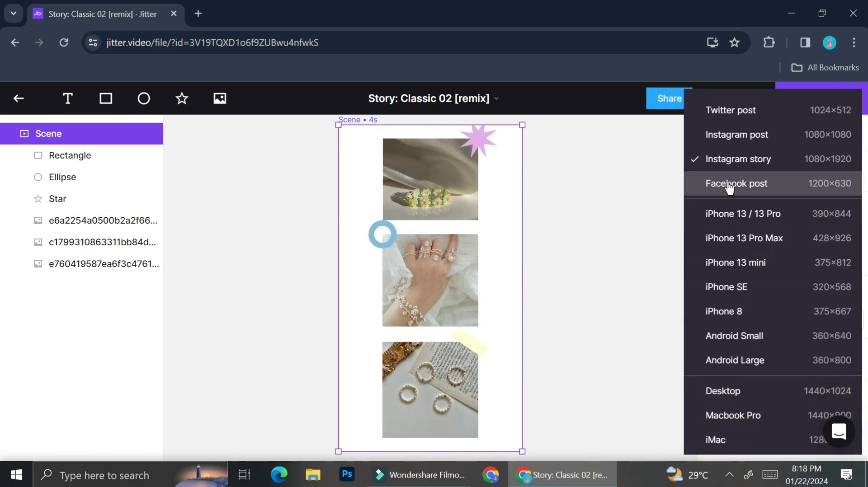
click(595, 252)
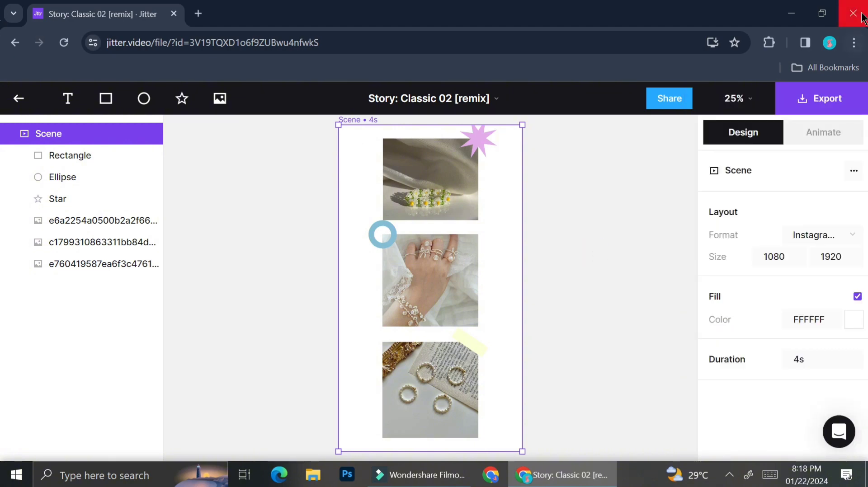
- View the Animate timeline of the jewelry story, then go back to My files
click(816, 134)
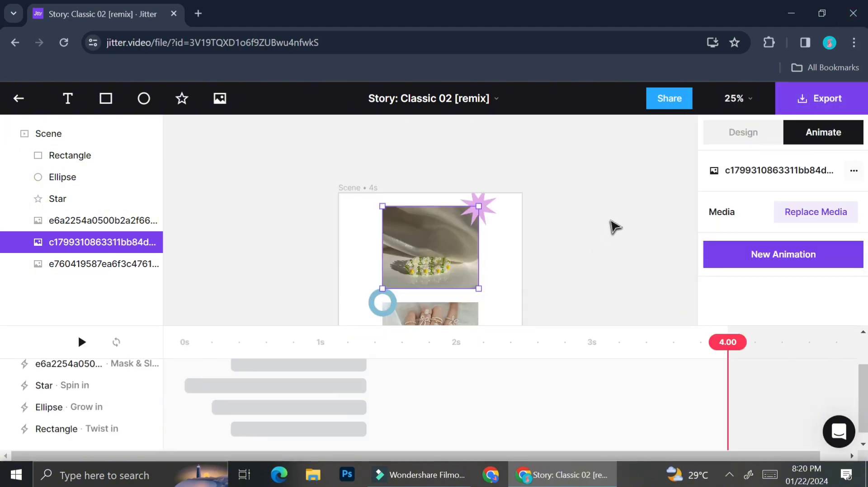
click(18, 99)
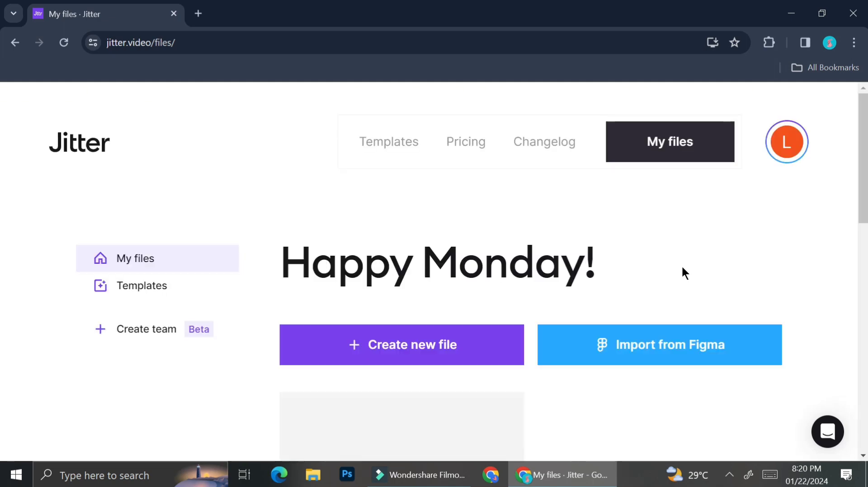
- Create a new blank file and set its scene to the Instagram post 1080 × 1080 preset
click(470, 352)
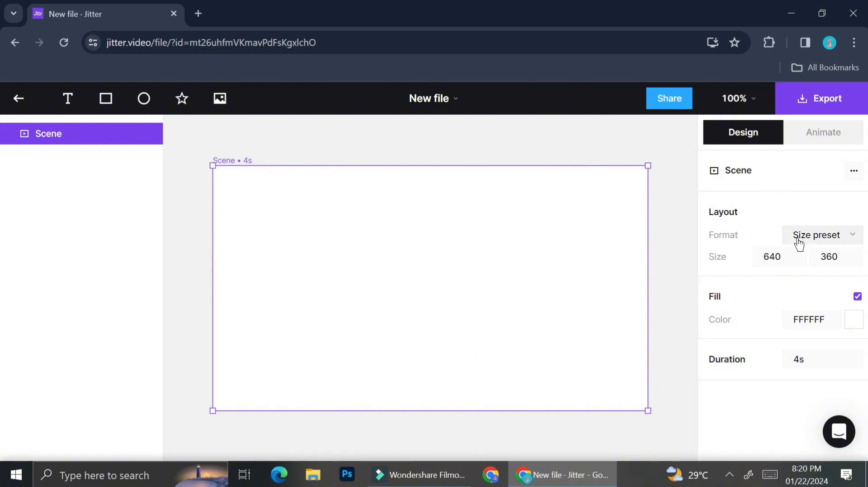
click(825, 242)
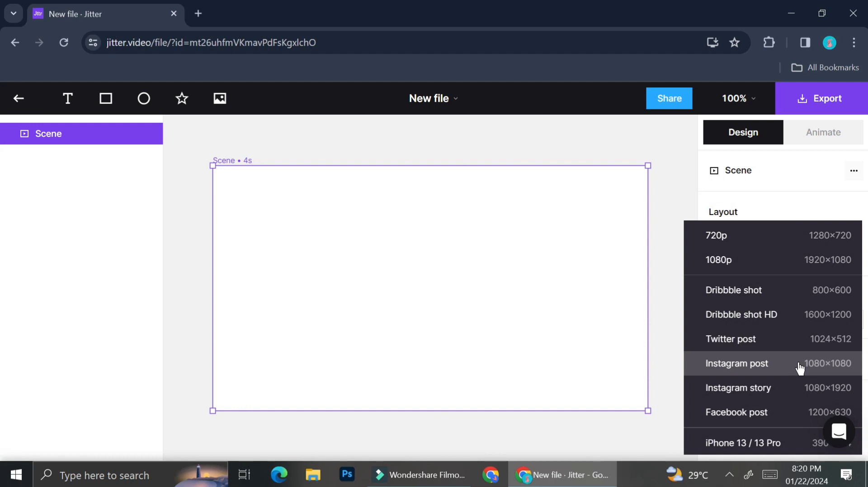
click(798, 363)
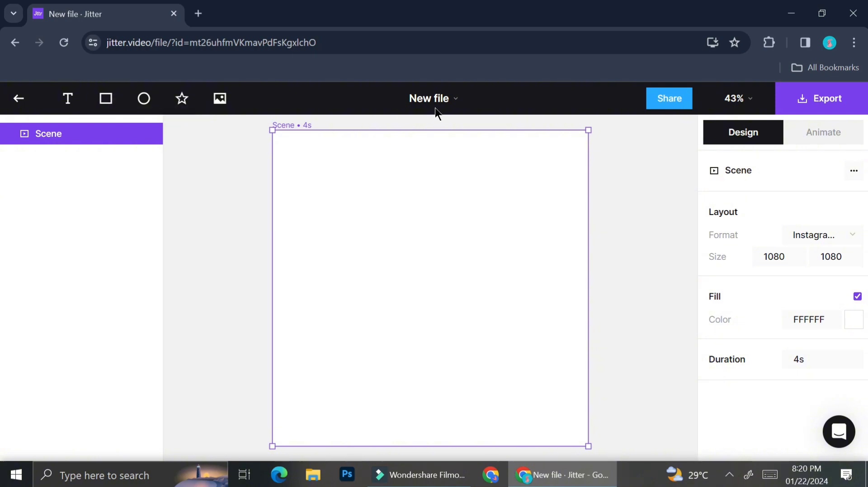
- Add a grey rectangle and a 165 × 165 circle, stretching the rectangle to 494 × 195 beside it
click(114, 102)
drag(425, 284, 481, 291)
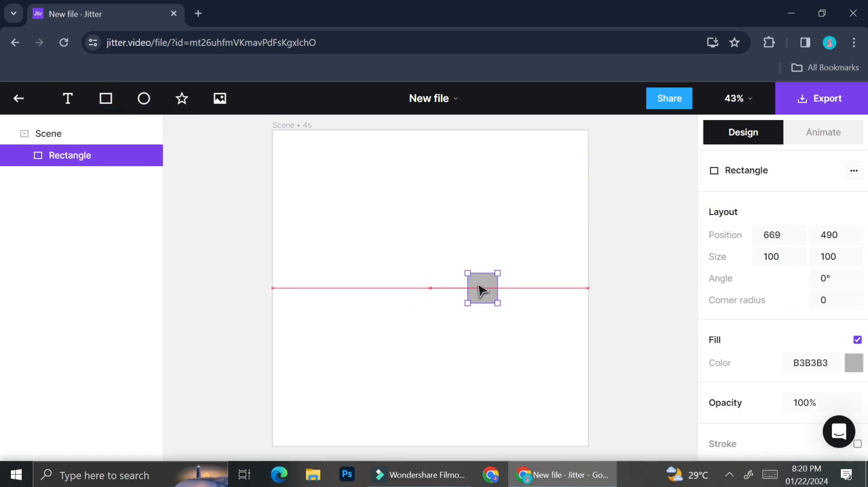
click(153, 105)
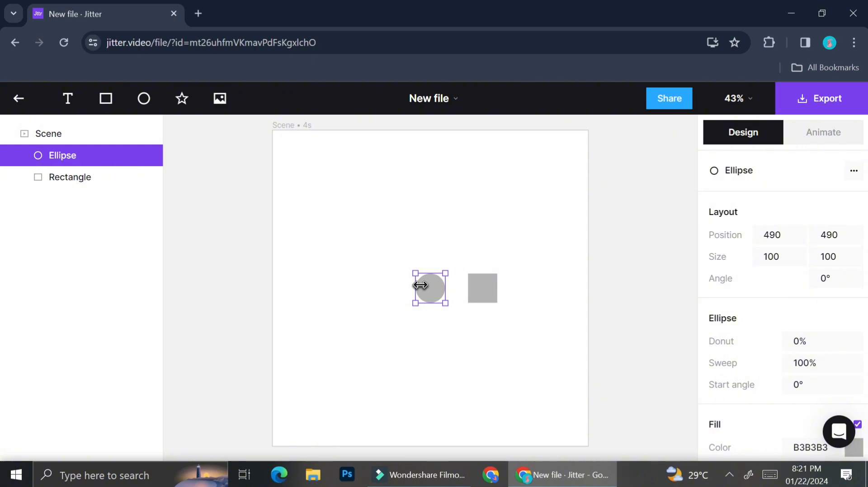
drag(445, 303, 368, 277)
mouse_move(495, 300)
mouse_down()
mouse_move(420, 290)
mouse_move(445, 322)
mouse_move(394, 292)
mouse_move(388, 312)
mouse_move(411, 292)
mouse_move(511, 303)
mouse_up()
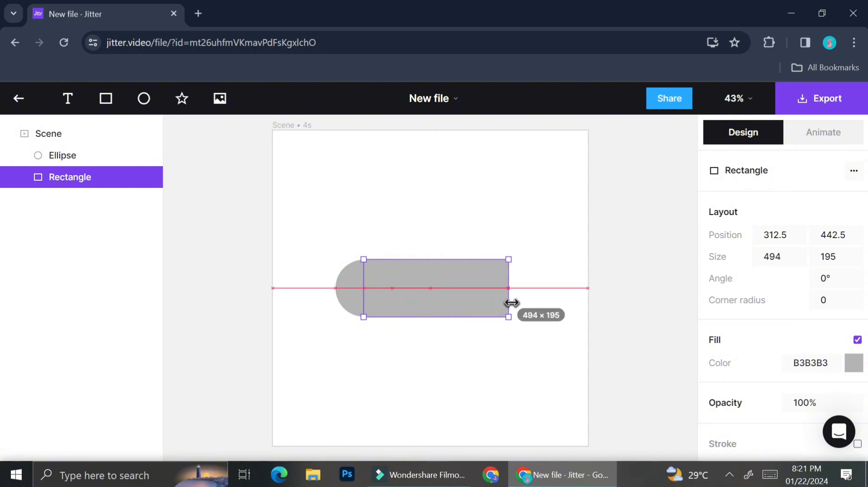
drag(512, 303, 511, 298)
click(482, 237)
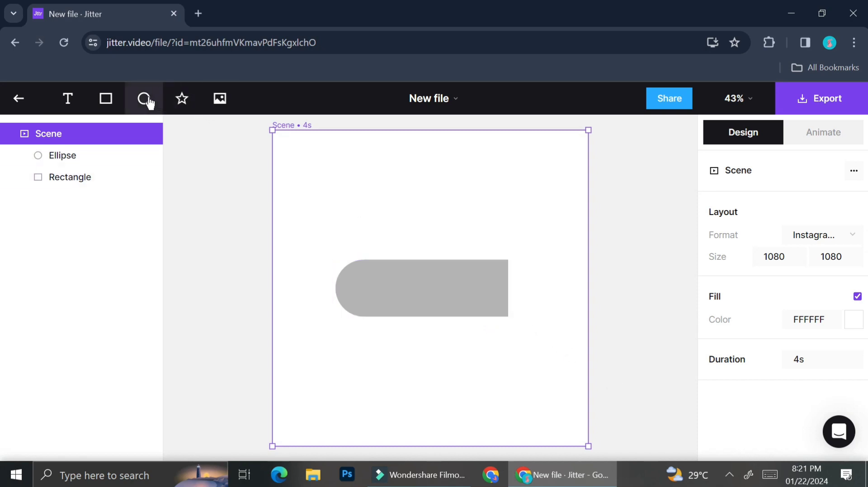
- Duplicate the left end circle and place the copy at the rectangle's right end
click(350, 301)
right_click(348, 300)
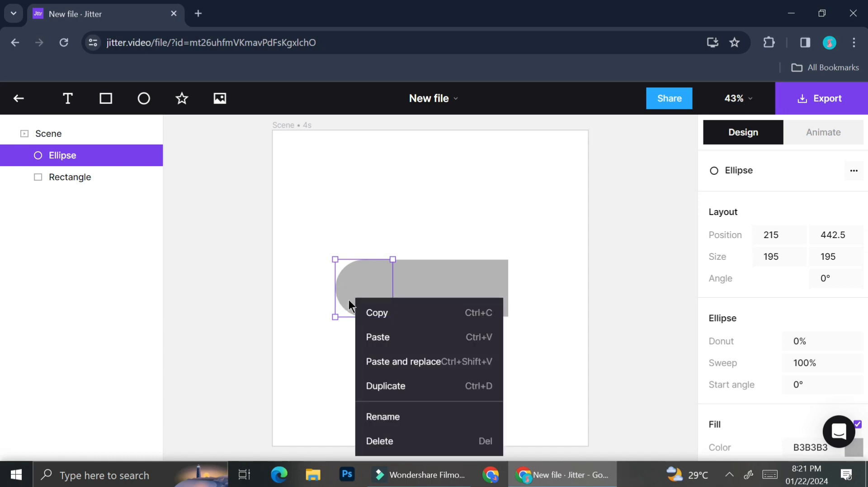
click(387, 385)
drag(370, 290, 507, 288)
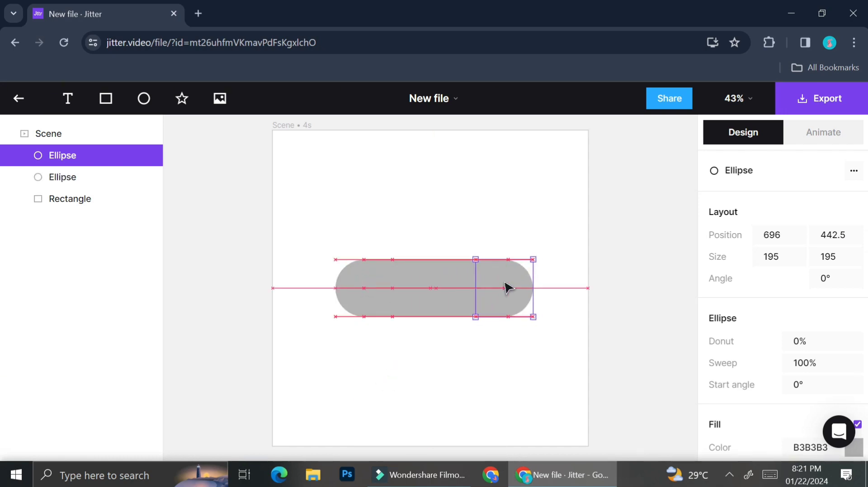
click(507, 339)
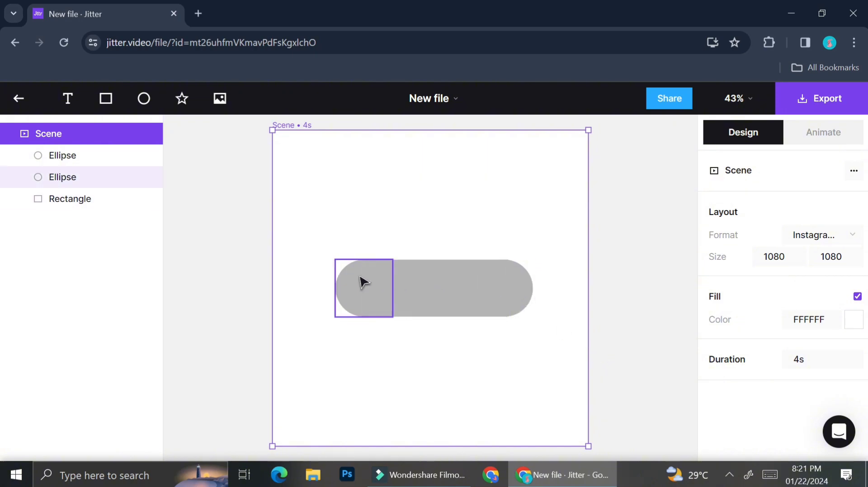
- Select both end circles and the rectangle and group them into one pill
click(361, 280)
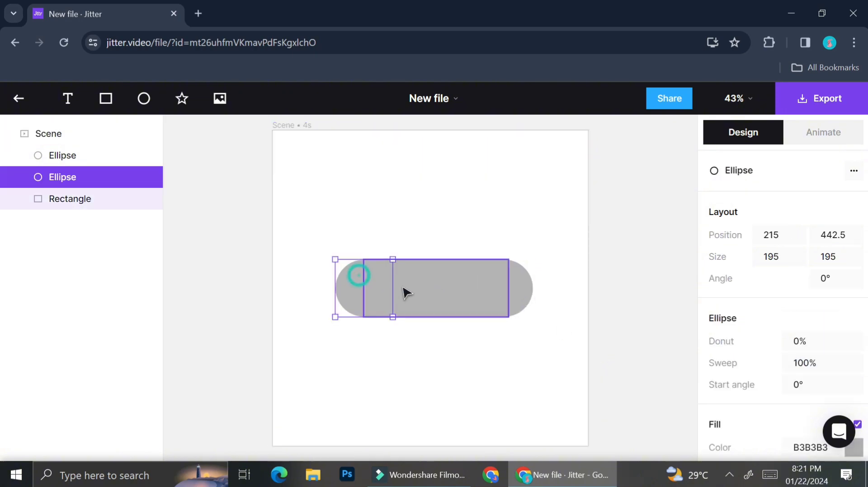
shift+click(403, 292)
shift+click(515, 306)
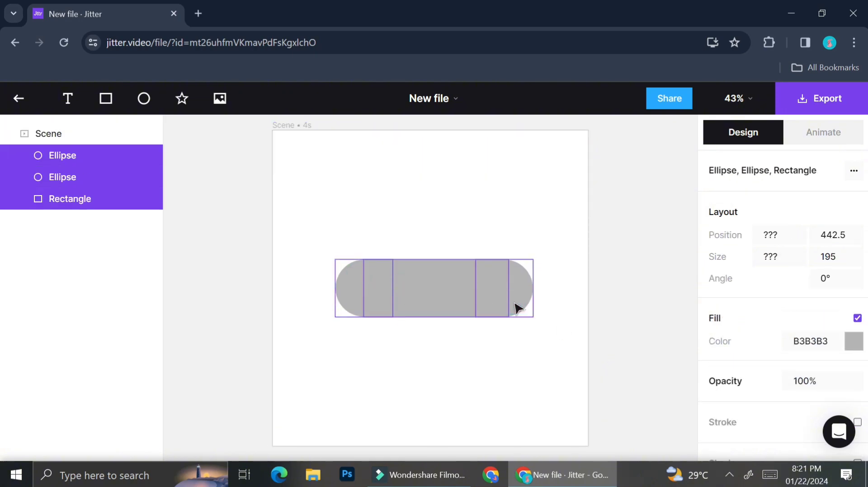
right_click(486, 293)
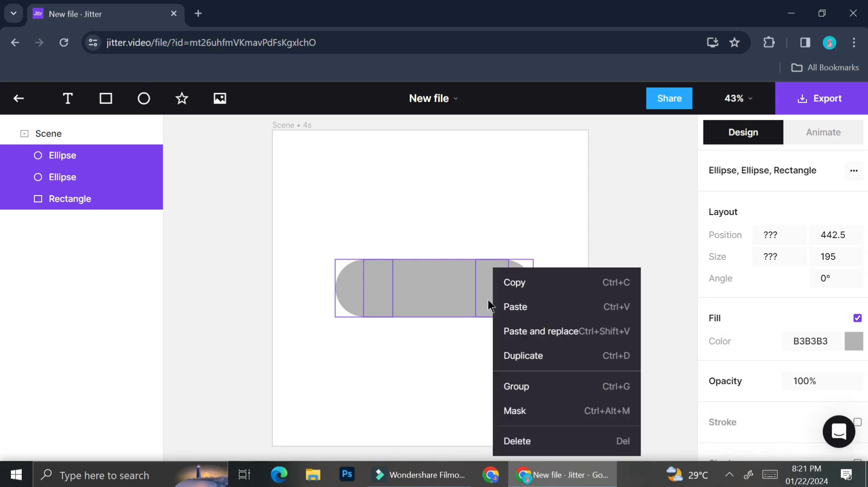
click(527, 385)
- Shift the pill group slightly left, briefly trying a pale group fill before removing it again
mouse_move(463, 287)
mouse_down()
mouse_move(409, 329)
mouse_move(444, 240)
mouse_move(479, 290)
mouse_move(450, 281)
mouse_move(468, 290)
mouse_move(457, 289)
mouse_up()
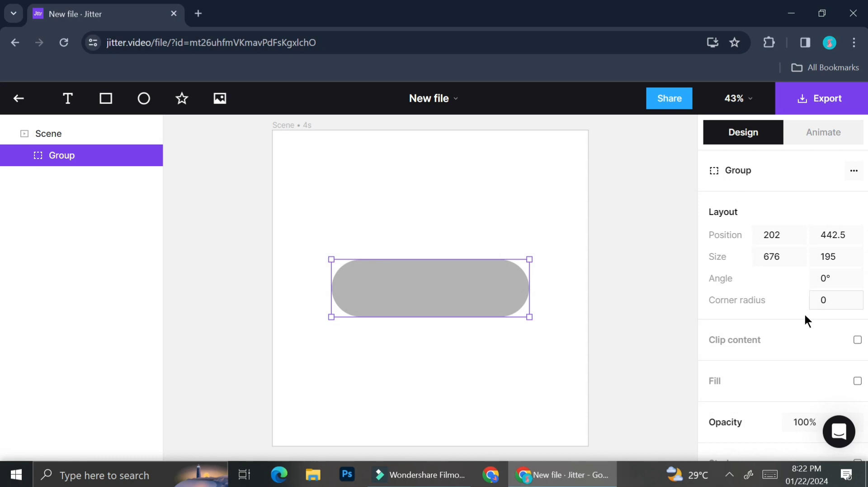
scroll(796, 316, down, 2)
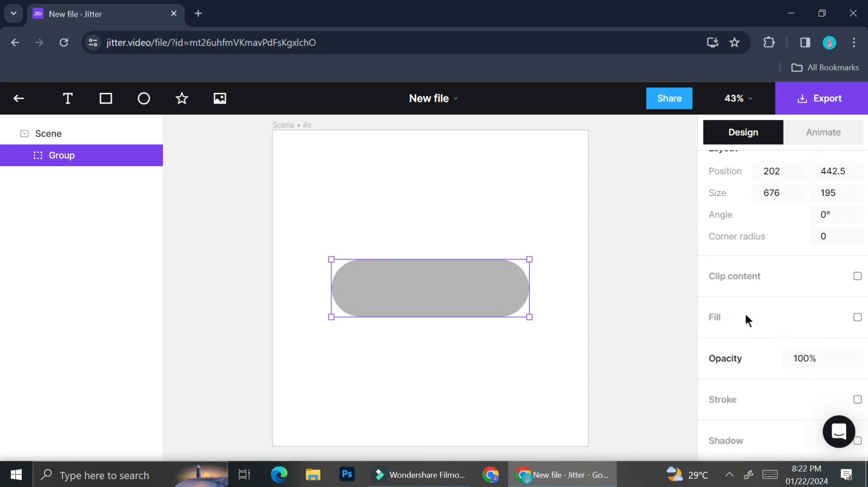
click(857, 318)
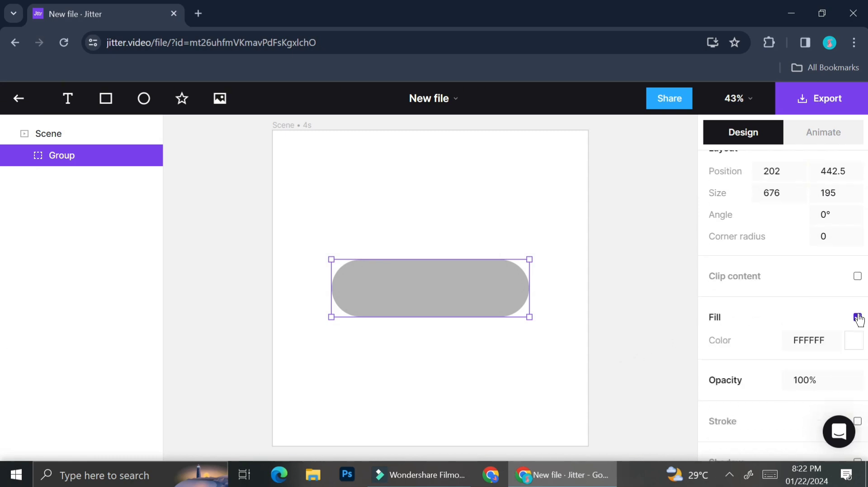
click(849, 342)
drag(799, 272, 843, 272)
drag(807, 213, 740, 167)
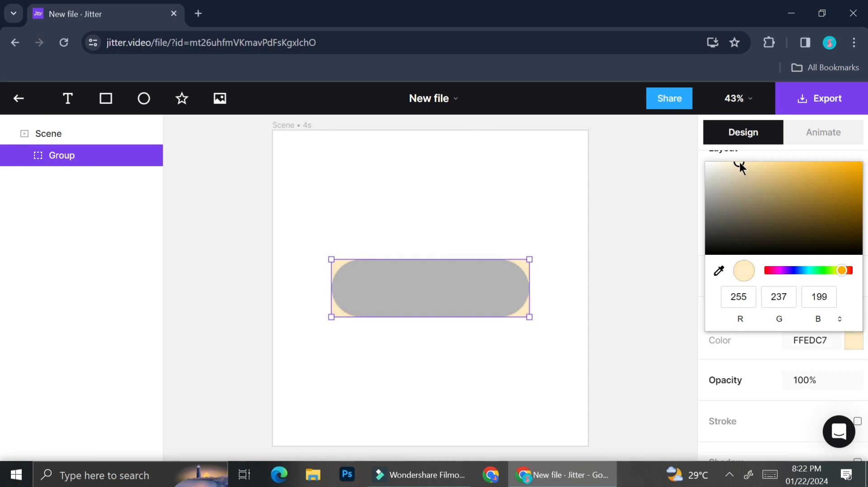
click(502, 294)
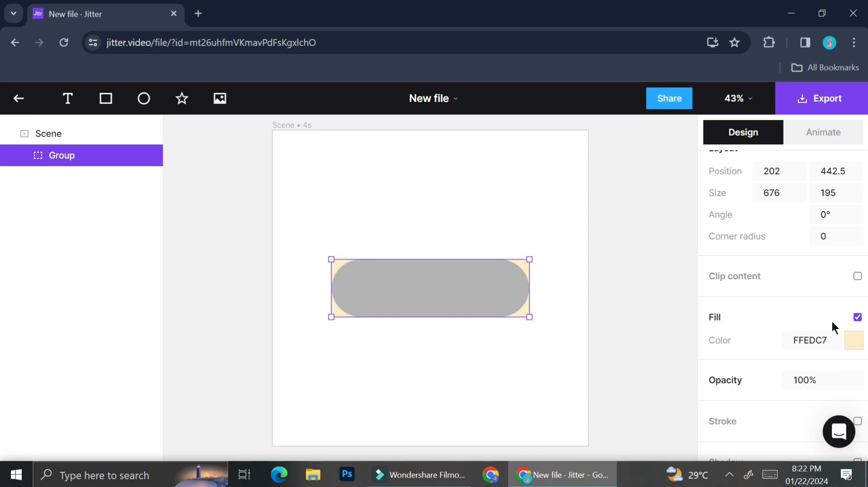
click(857, 317)
- Fill the pill's rectangle with dark green 043930
double_click(443, 287)
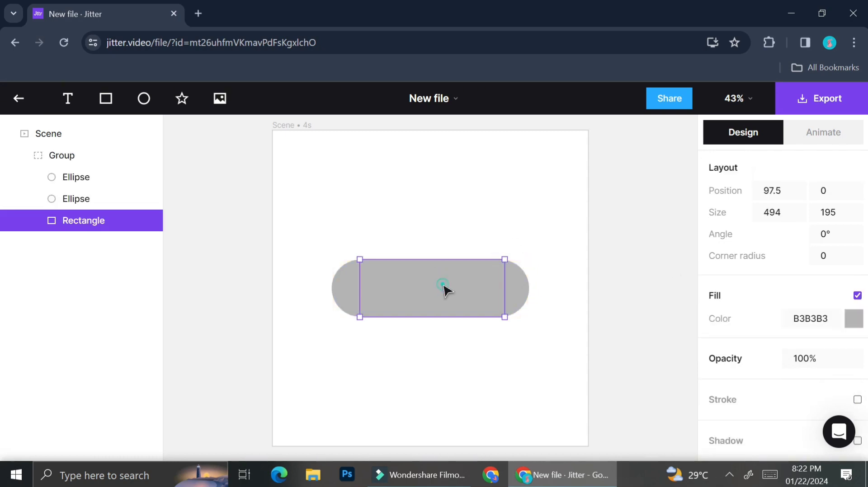
click(860, 326)
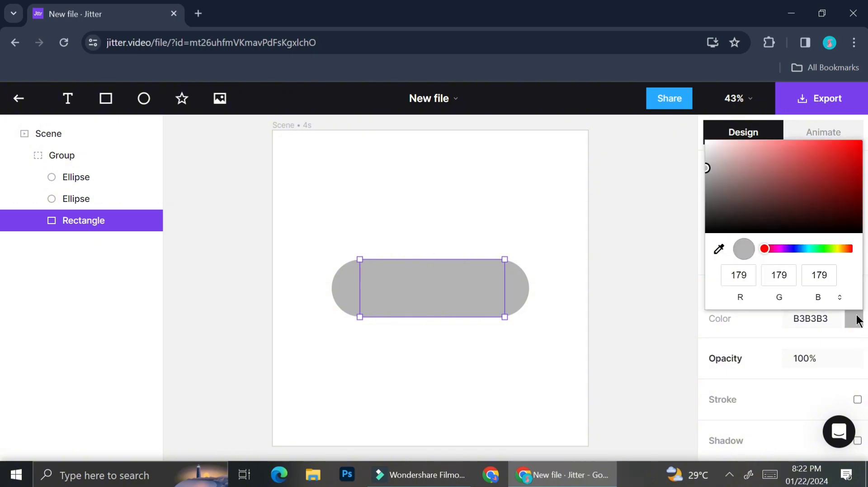
drag(739, 195, 858, 197)
drag(818, 249, 810, 248)
click(794, 164)
drag(794, 164, 850, 211)
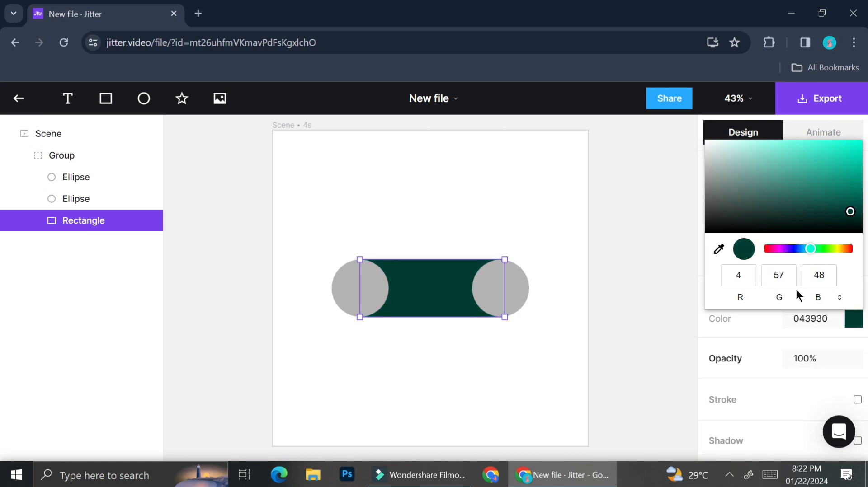
click(513, 289)
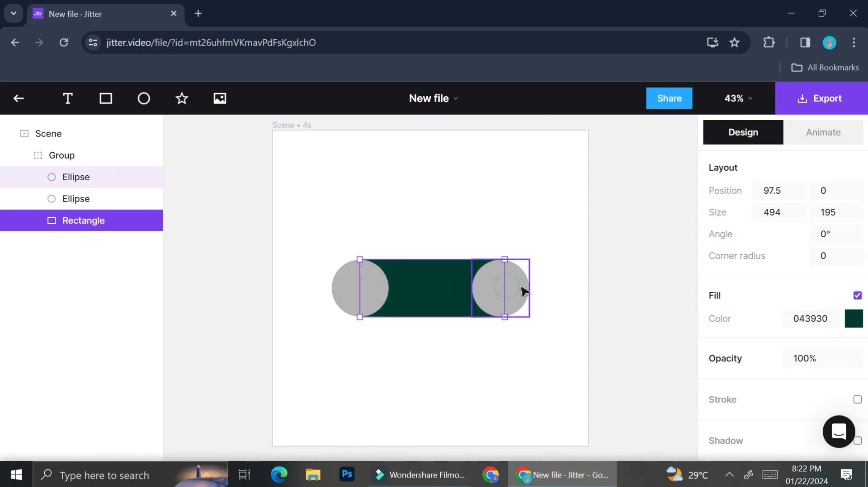
- Eyedrop the rectangle's 043930 green onto the right and left end circles
click(519, 287)
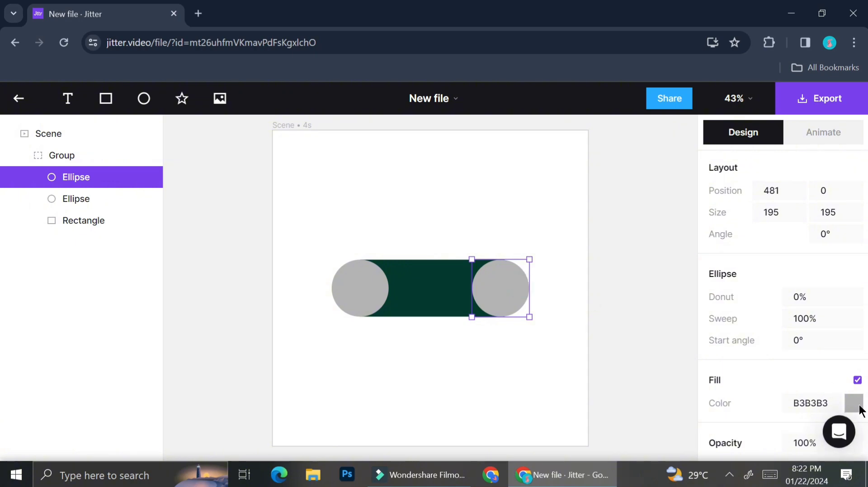
click(853, 403)
click(718, 335)
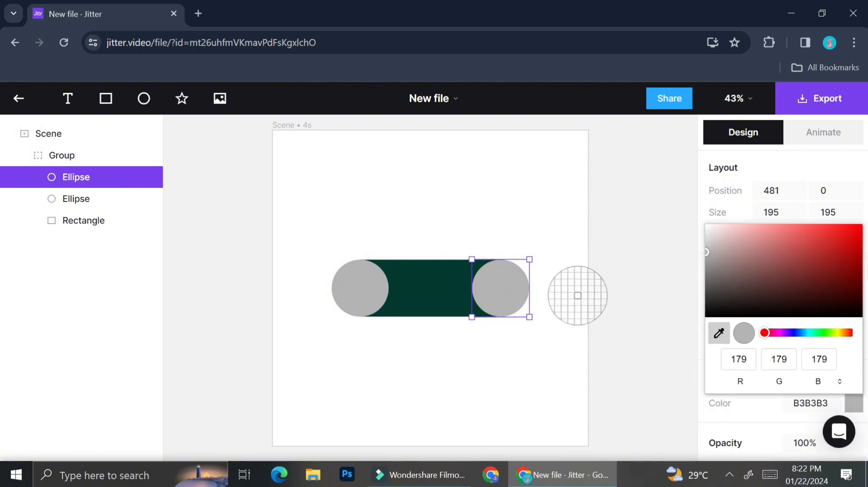
click(435, 286)
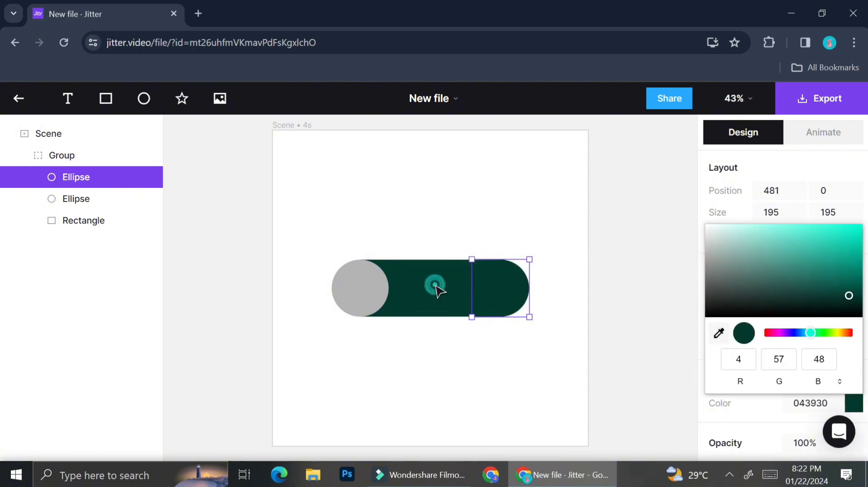
click(360, 297)
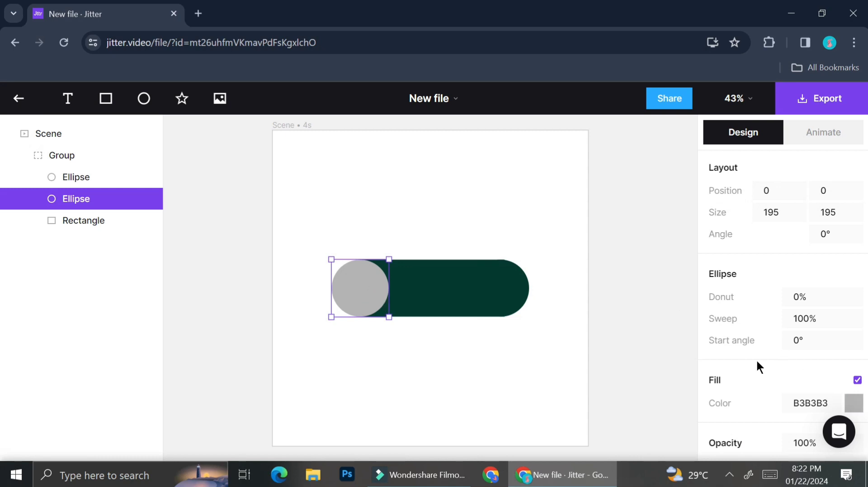
click(854, 409)
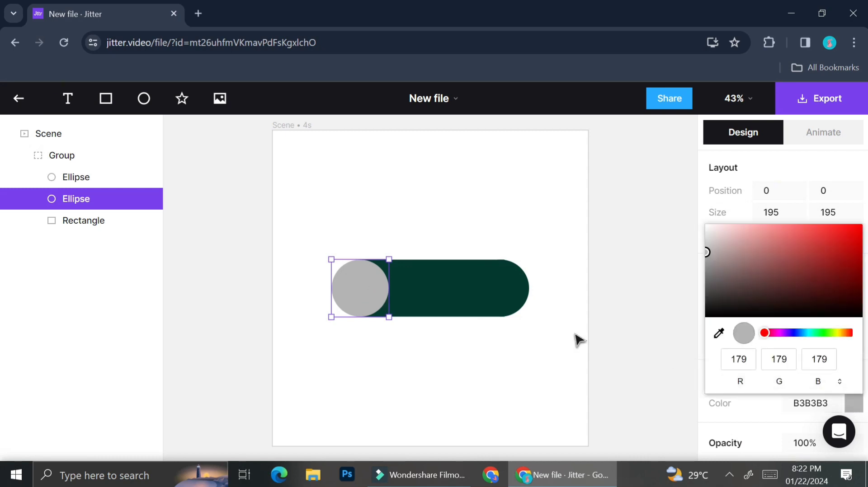
click(719, 333)
click(426, 281)
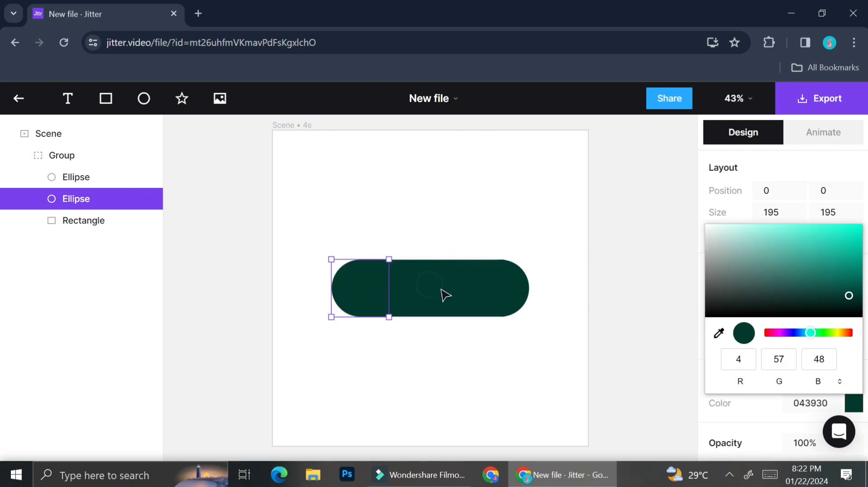
click(690, 311)
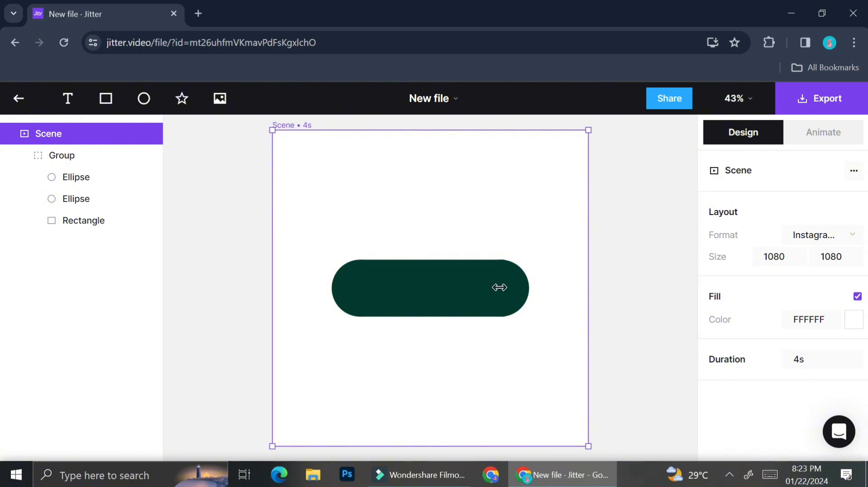
- Add the text label 'Click for more info' on the pill
click(71, 99)
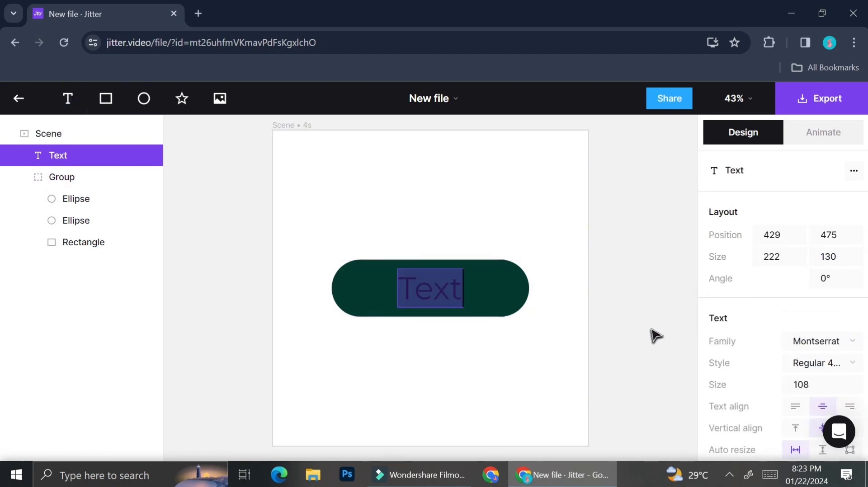
text(C)
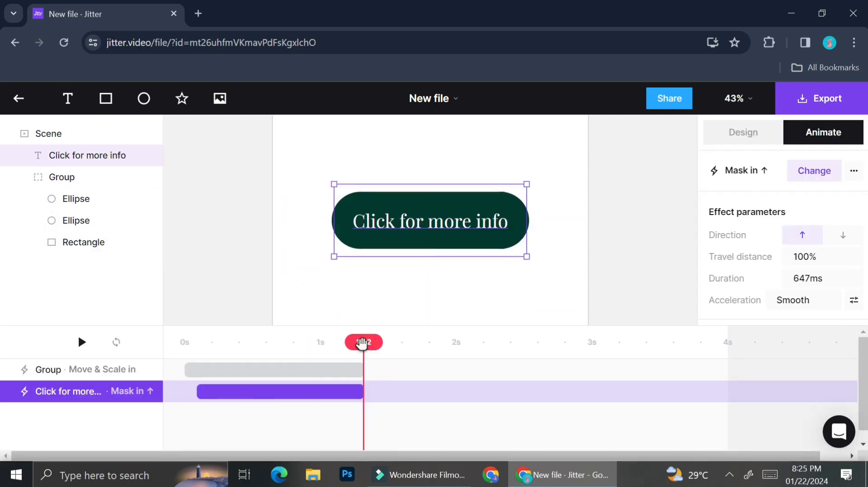
click(658, 230)
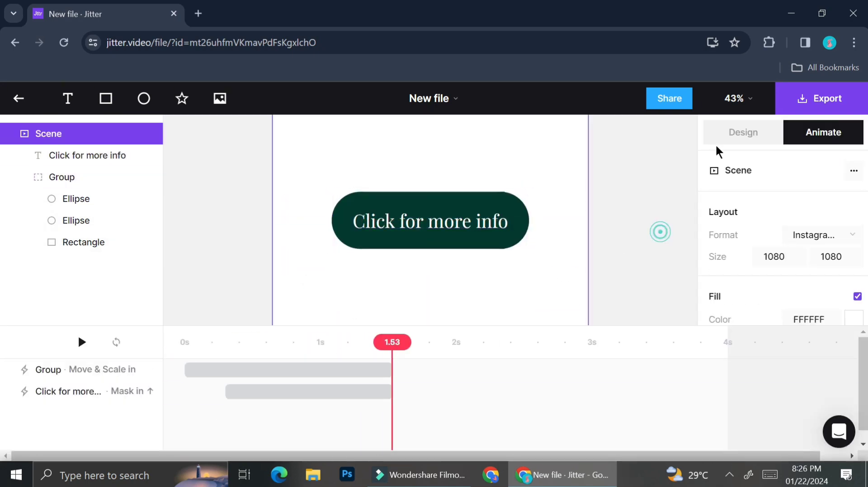
- Turn off the scene's white background fill so it is transparent
click(732, 134)
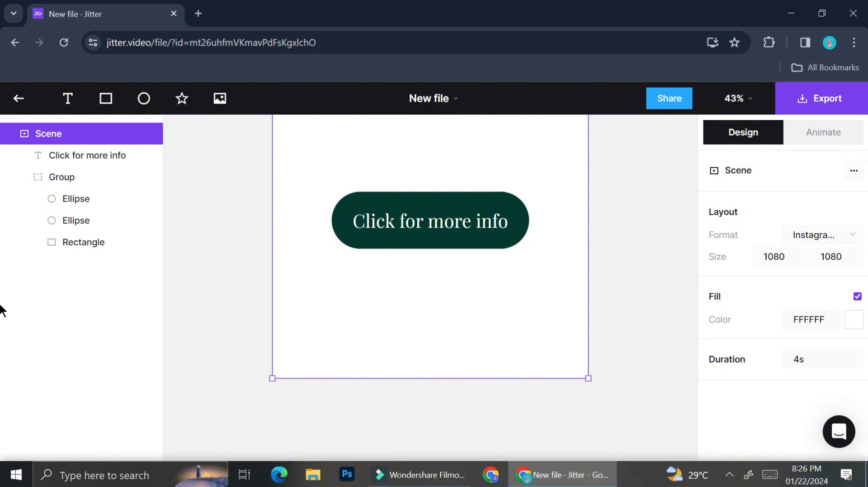
click(857, 298)
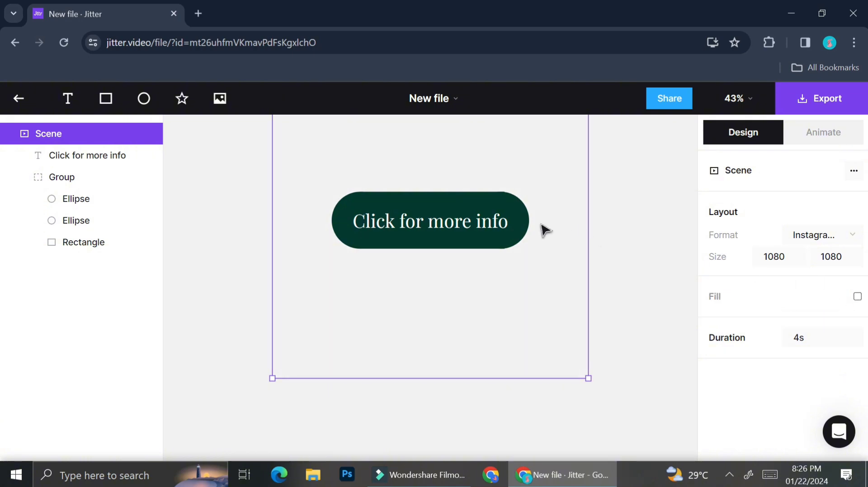
scroll(546, 229, up, 2)
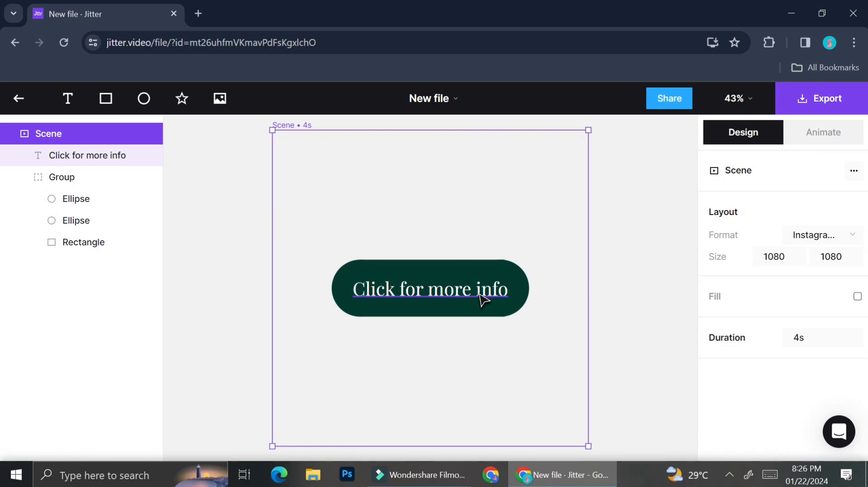
- Export the animation as a Video · 720p file (720×720 WebM)
click(807, 106)
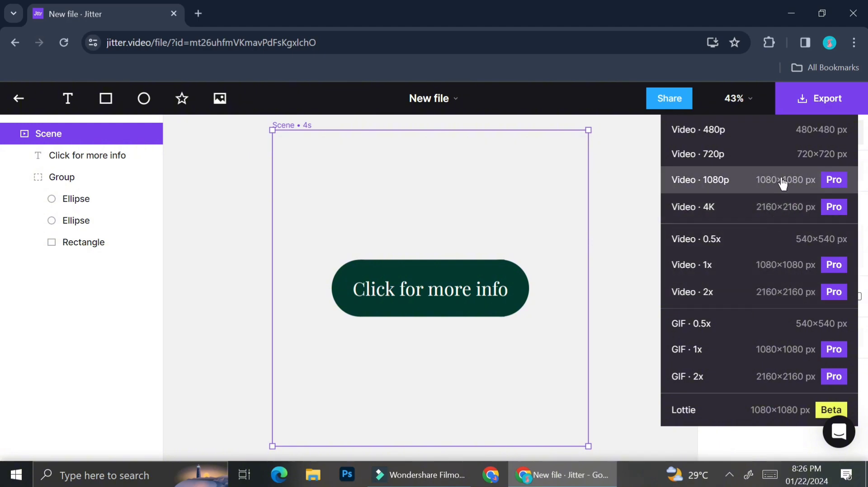
click(781, 154)
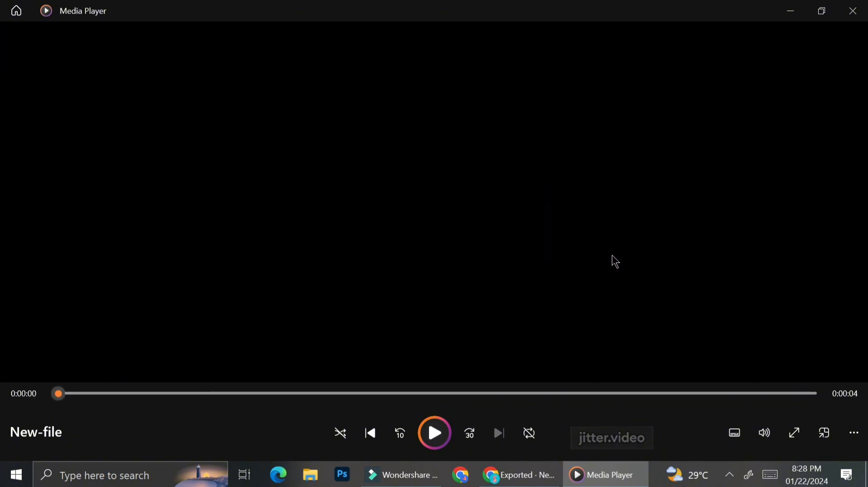
- Close Media Player to return to Jitter's export page showing the 162.5 kB WebM
click(852, 11)
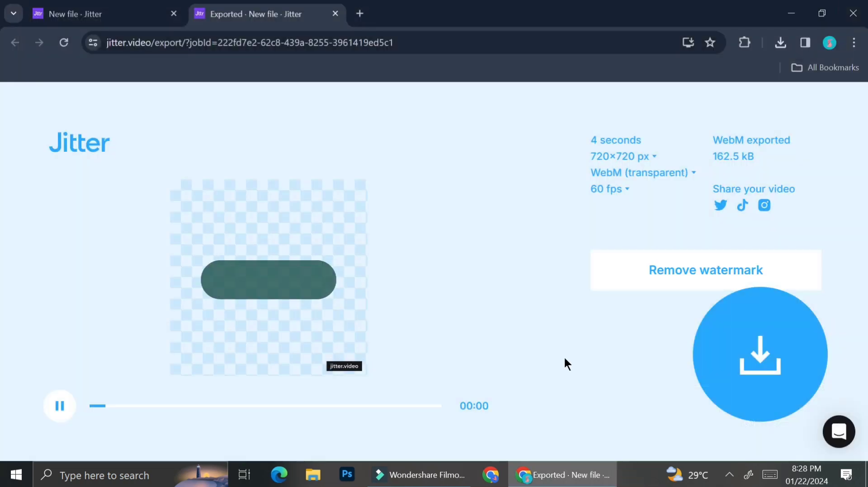